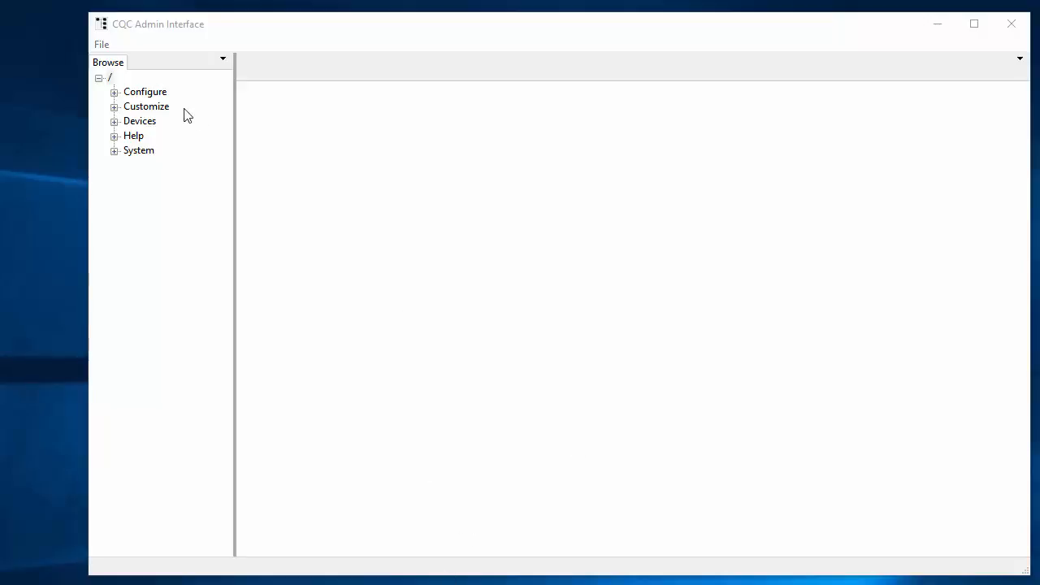
# Start adding a new driver to the CQSL-VM-Host server under Devices.
pyautogui.click(115, 121)
pyautogui.click(176, 155)
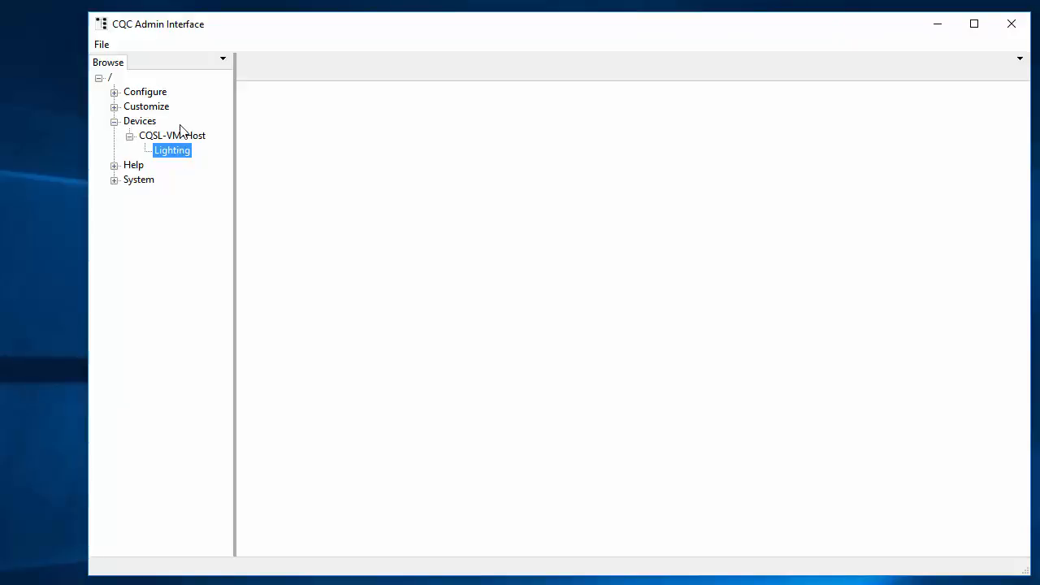
pyautogui.click(182, 139)
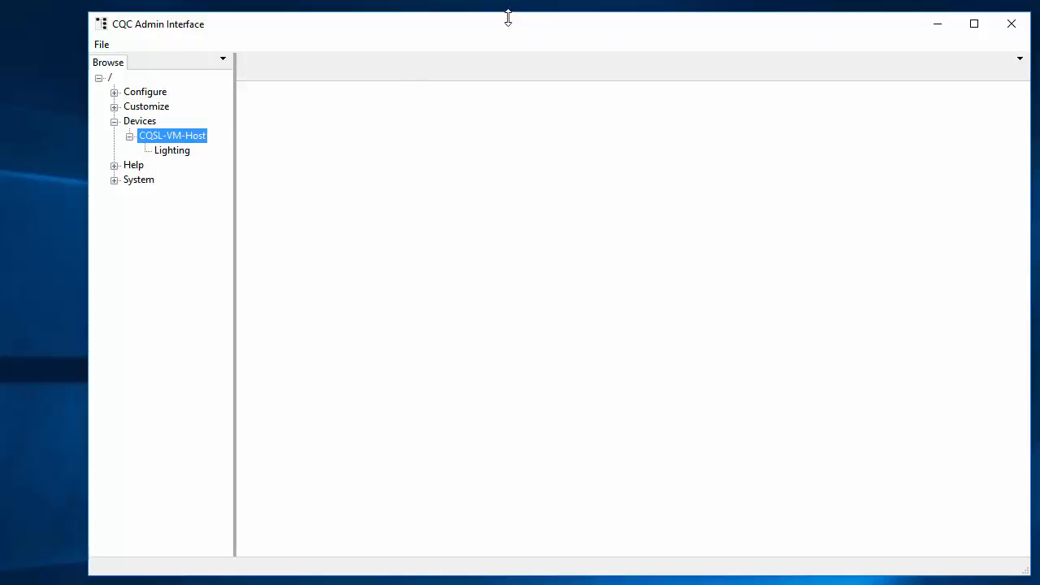
pyautogui.moveTo(509, 12); pyautogui.dragTo(509, 114)
pyautogui.rightClick(187, 233)
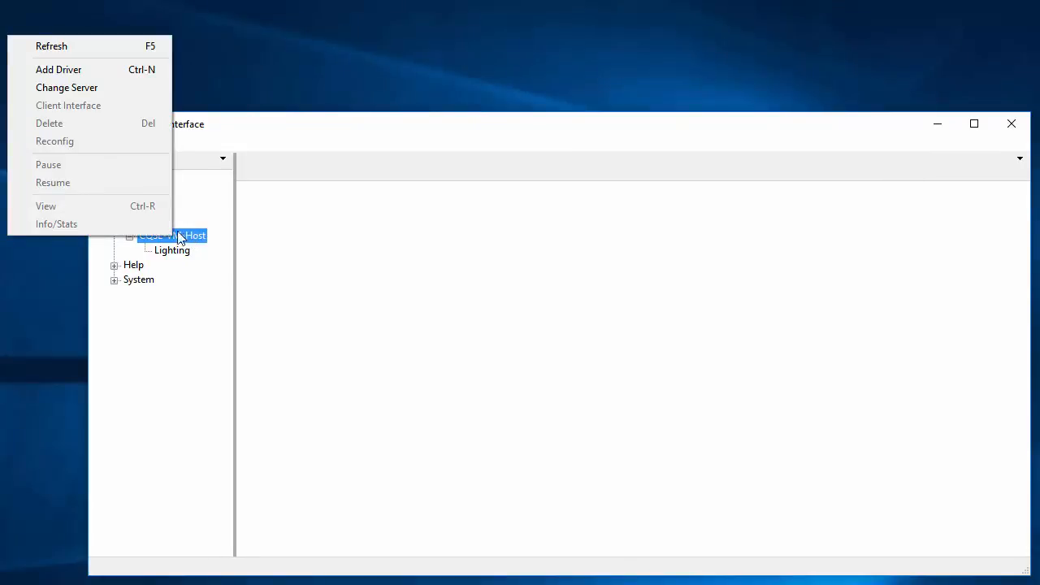
pyautogui.click(86, 72)
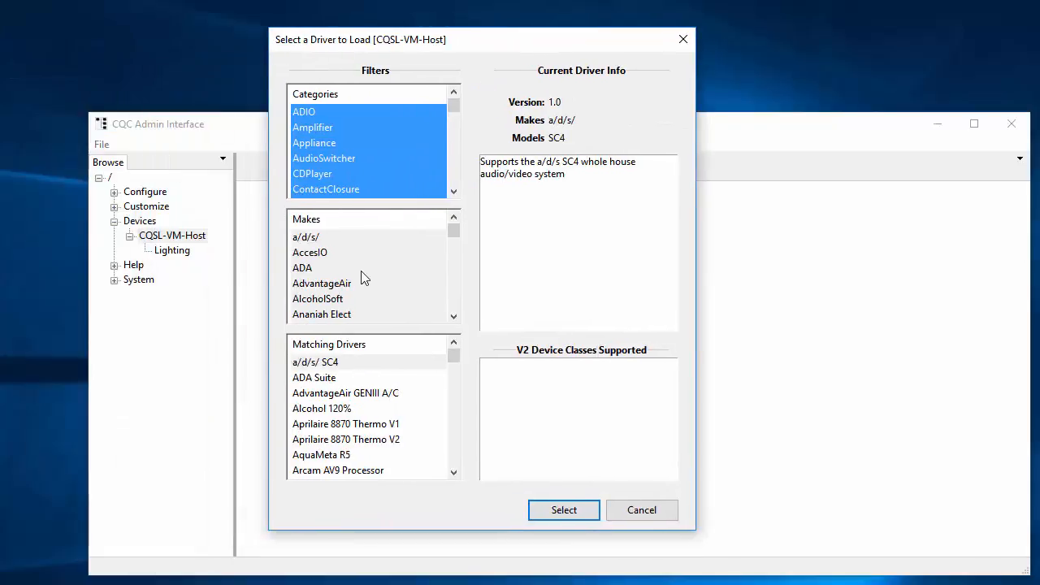
# Choose the Device Simulator - Security driver from the make Charmed Quark as the driver to load.
pyautogui.click(362, 271)
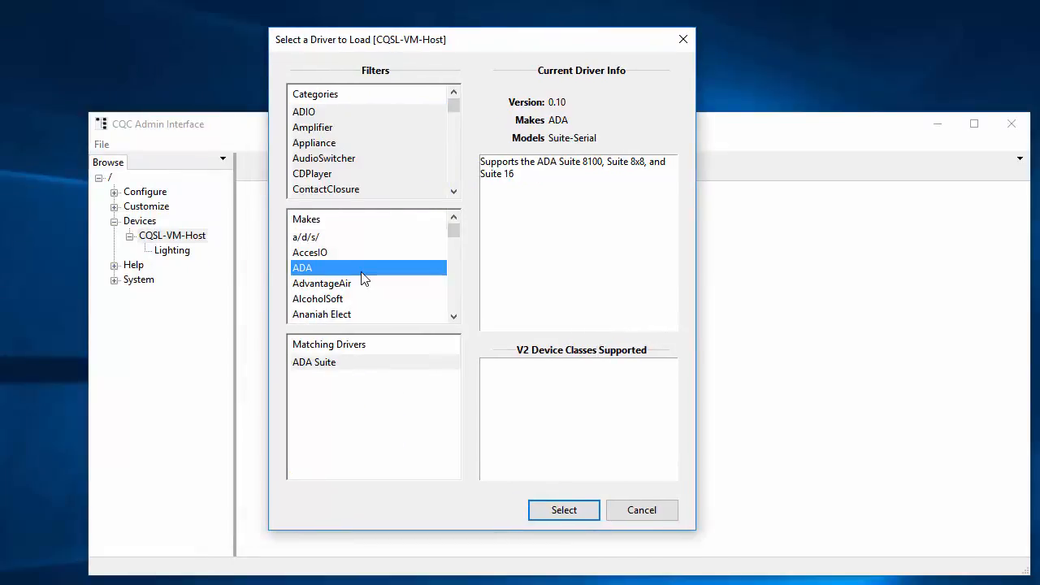
pyautogui.press('c')
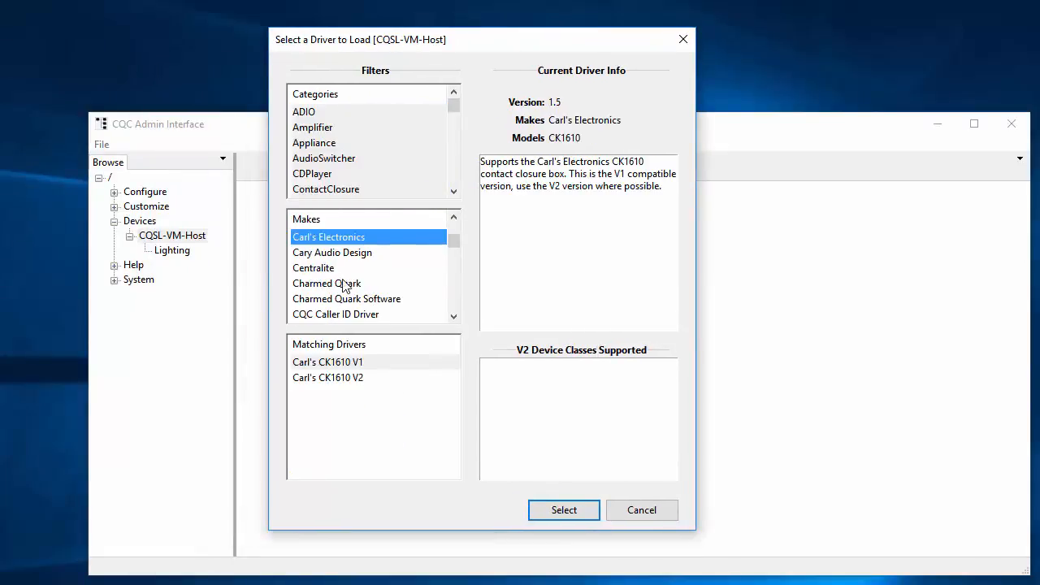
pyautogui.click(341, 285)
pyautogui.moveTo(453, 385); pyautogui.dragTo(452, 436)
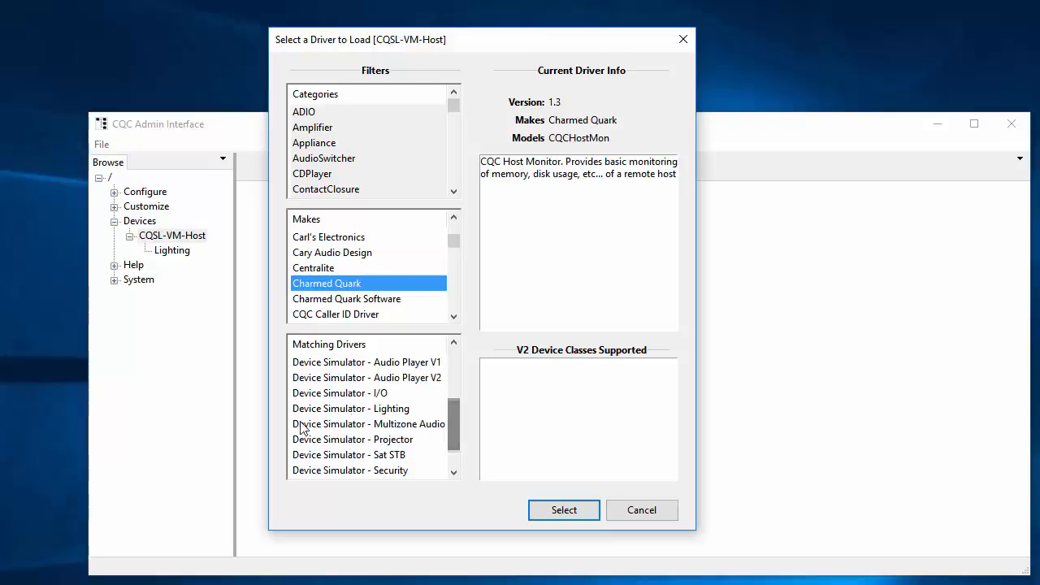
pyautogui.scroll(-1, 362, 441)
pyautogui.click(354, 440)
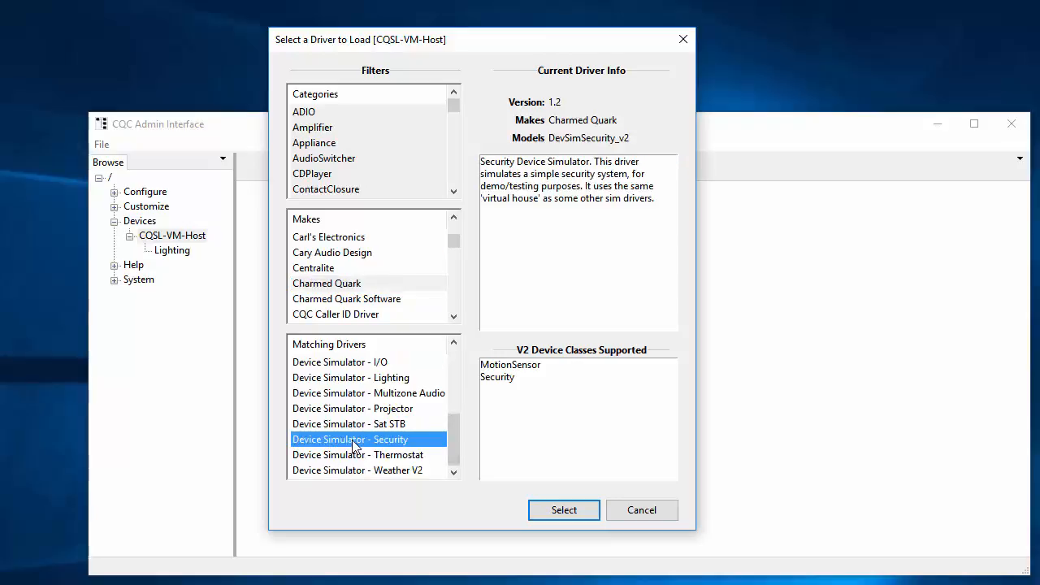
pyautogui.click(573, 512)
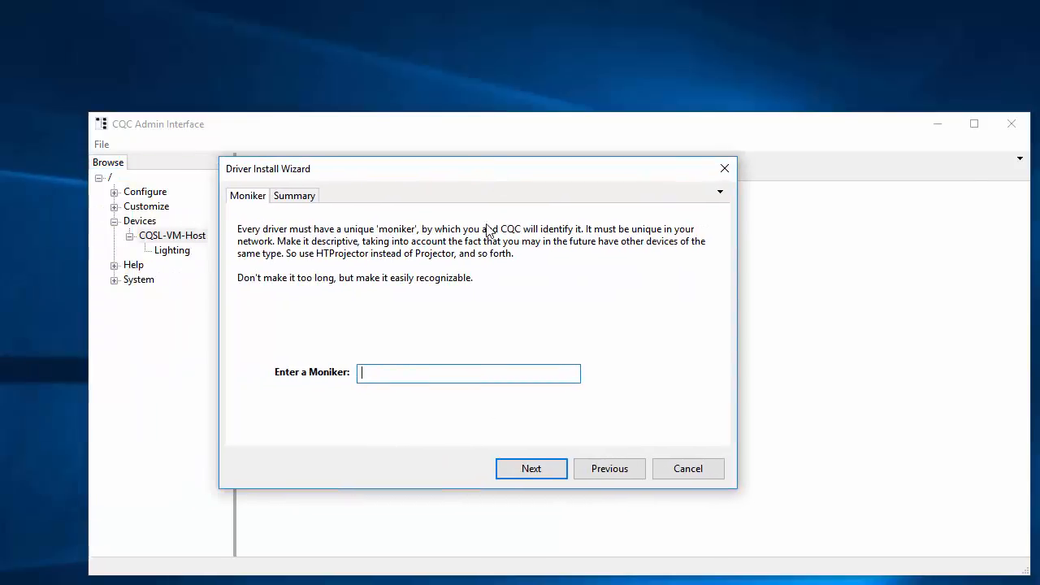
# Install the driver with the moniker Security and collapse the Devices branch.
pyautogui.write('Security')
pyautogui.click(516, 474)
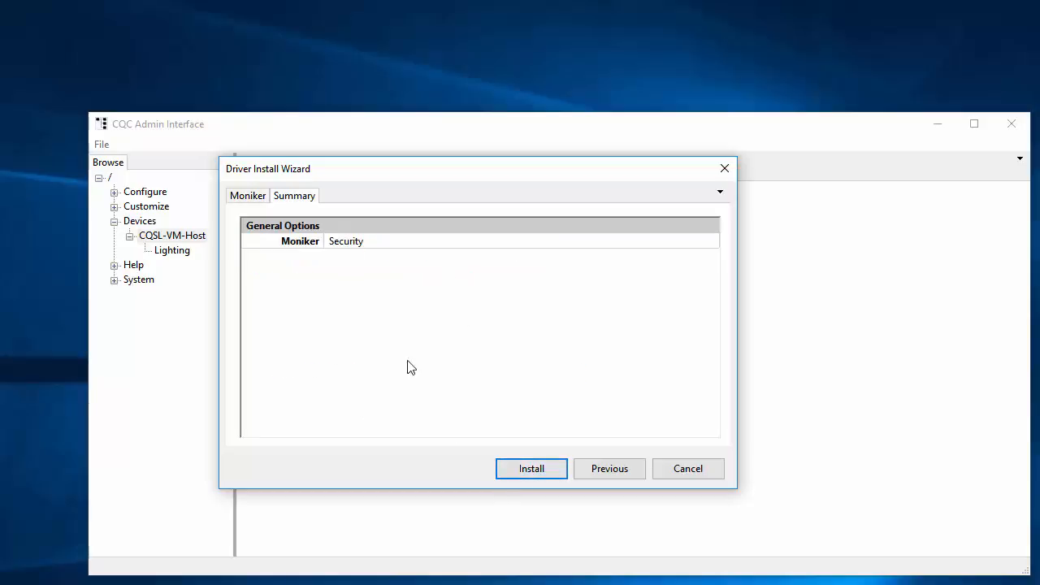
pyautogui.click(536, 478)
pyautogui.click(129, 235)
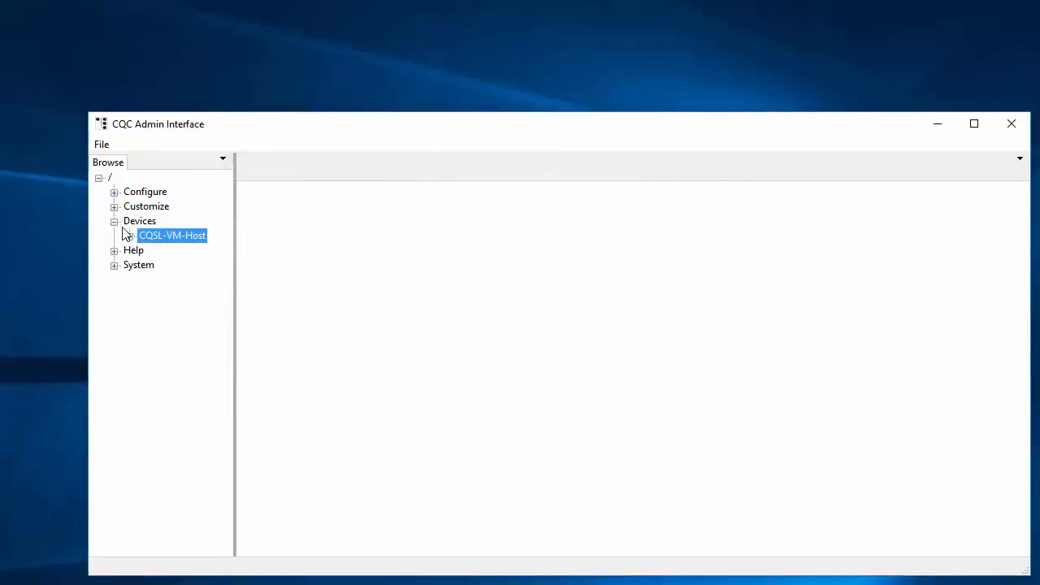
pyautogui.click(115, 222)
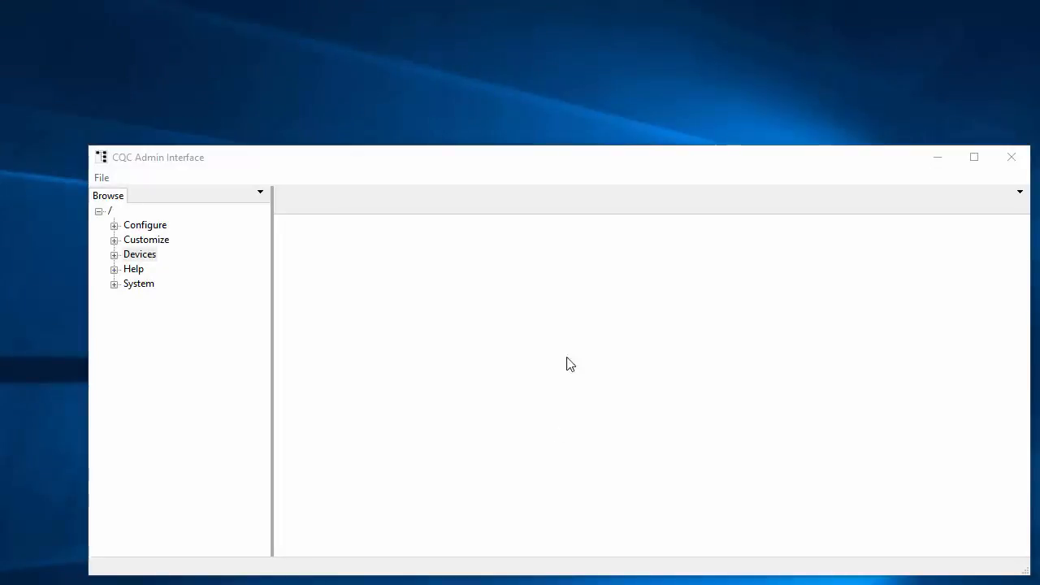
# Create a child scope named Mine under the User scope of the triggered events in Customize.
pyautogui.moveTo(718, 147); pyautogui.dragTo(732, 16)
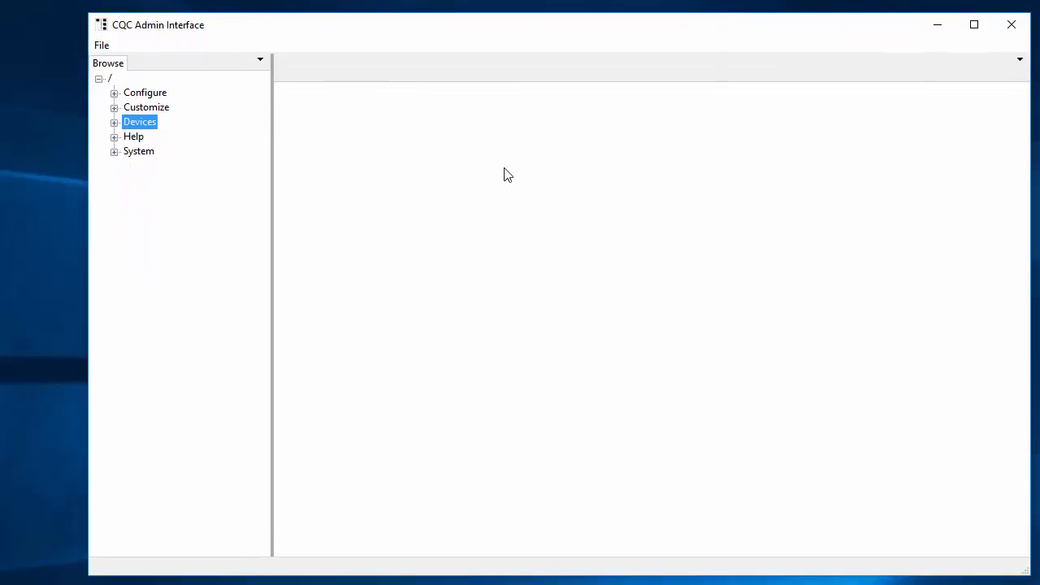
pyautogui.click(114, 108)
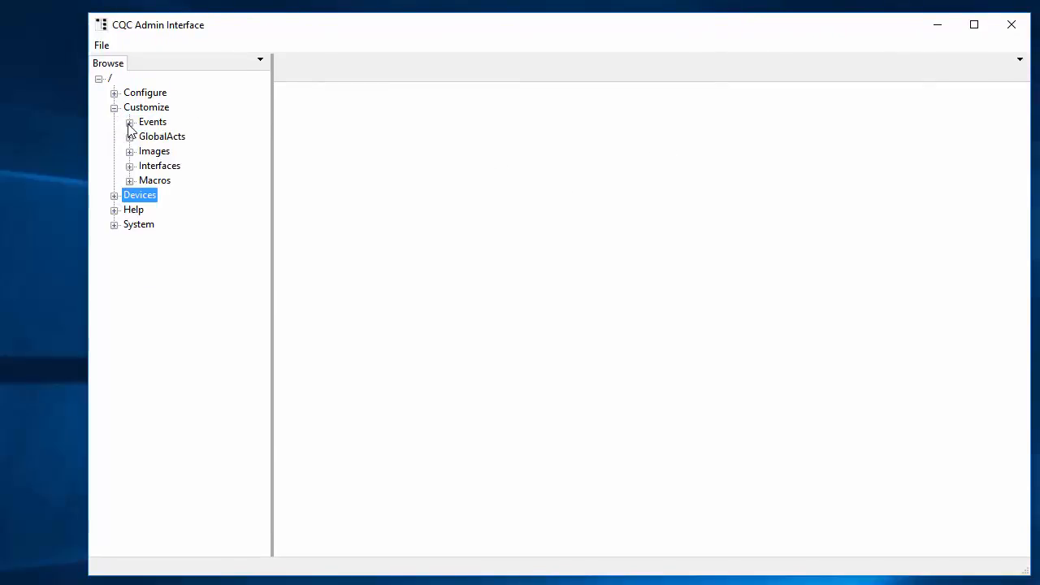
pyautogui.click(130, 123)
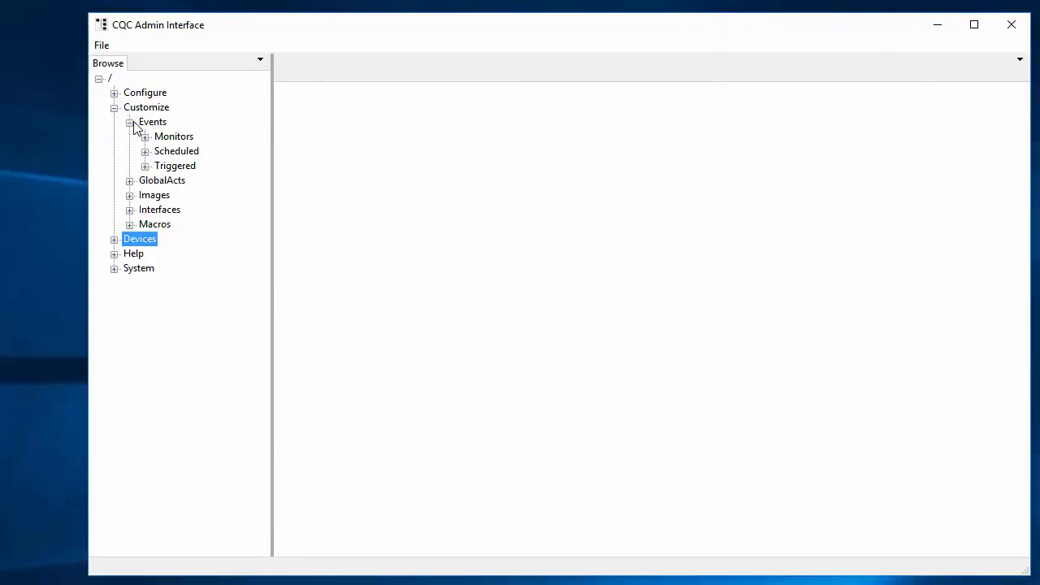
pyautogui.click(185, 168)
pyautogui.click(146, 166)
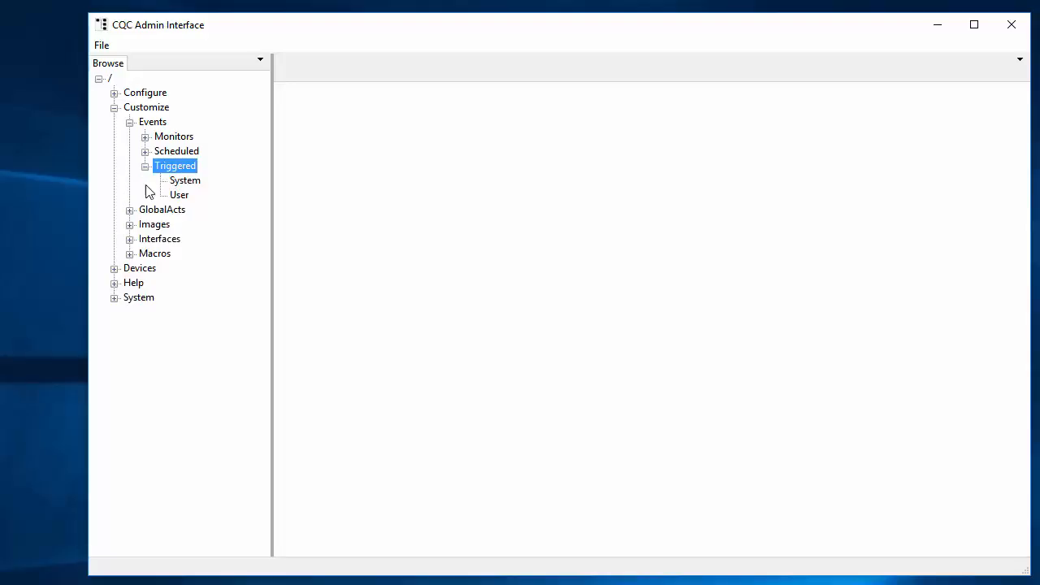
pyautogui.click(178, 196)
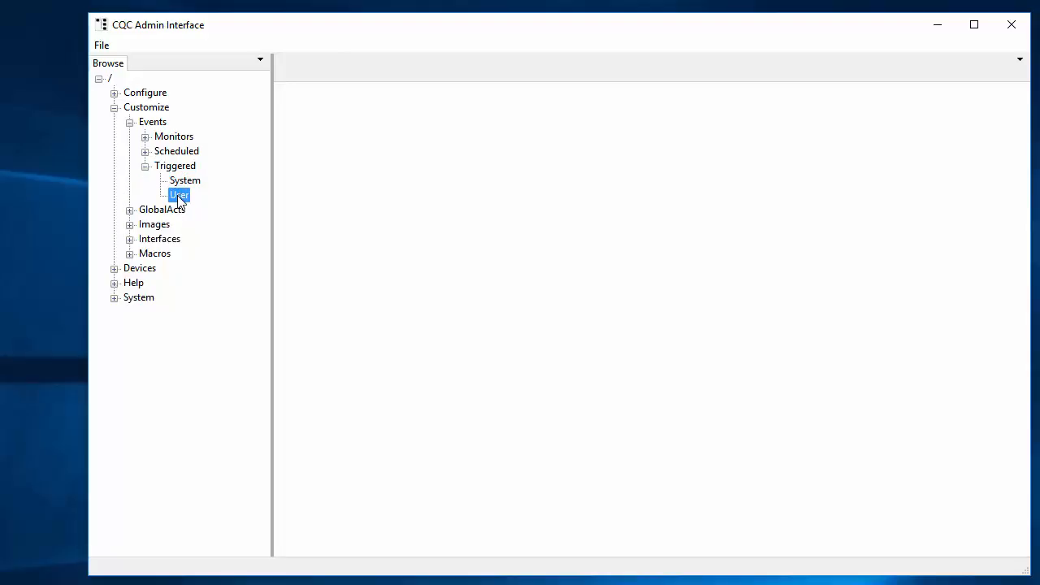
pyautogui.rightClick(179, 199)
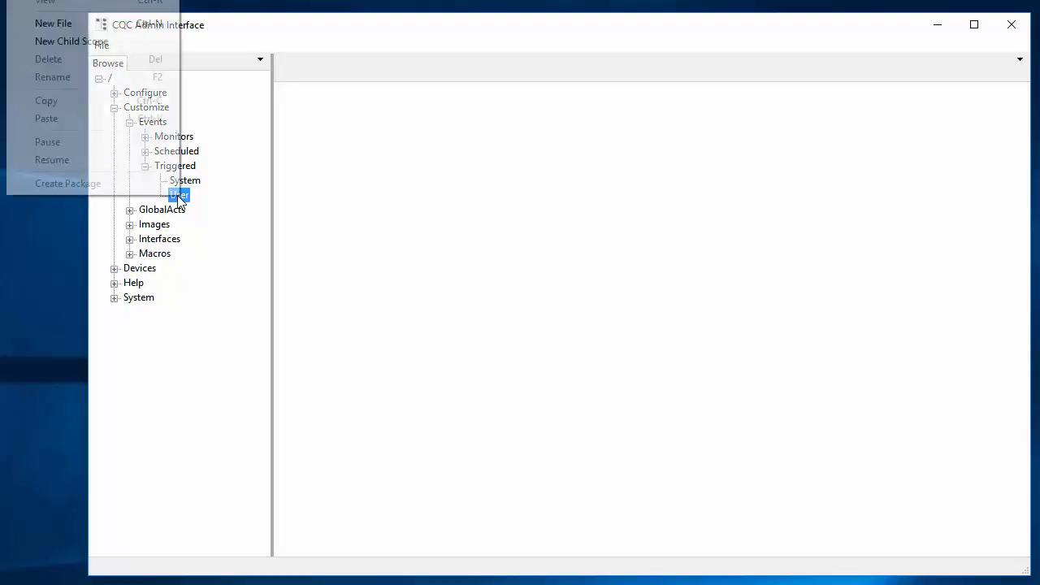
pyautogui.click(113, 37)
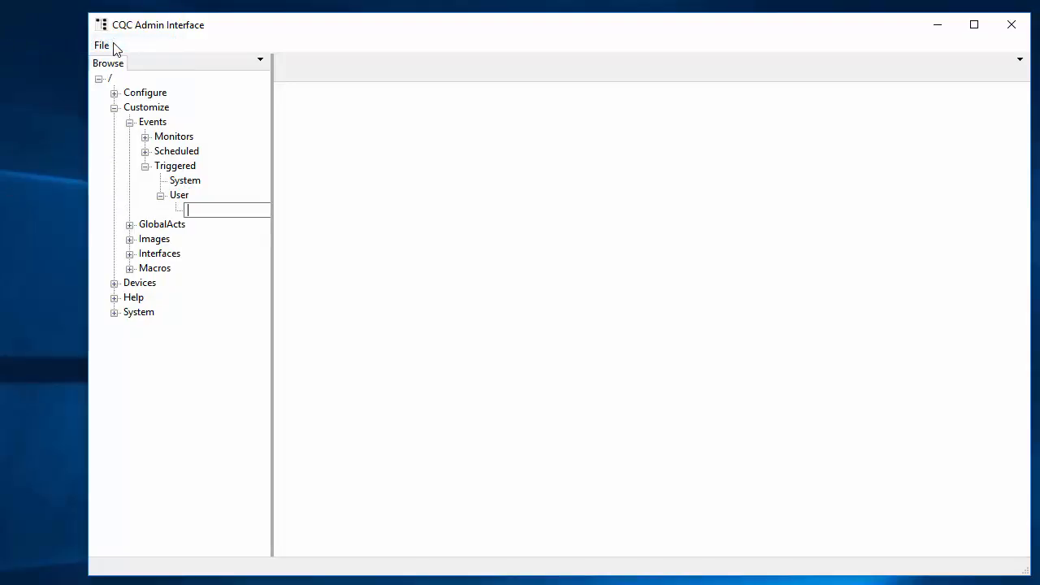
pyautogui.write('Mine')
pyautogui.press('Return')
# Create a triggered event file named KitchLightsMotion in the Mine scope and open it for editing.
pyautogui.rightClick(197, 216)
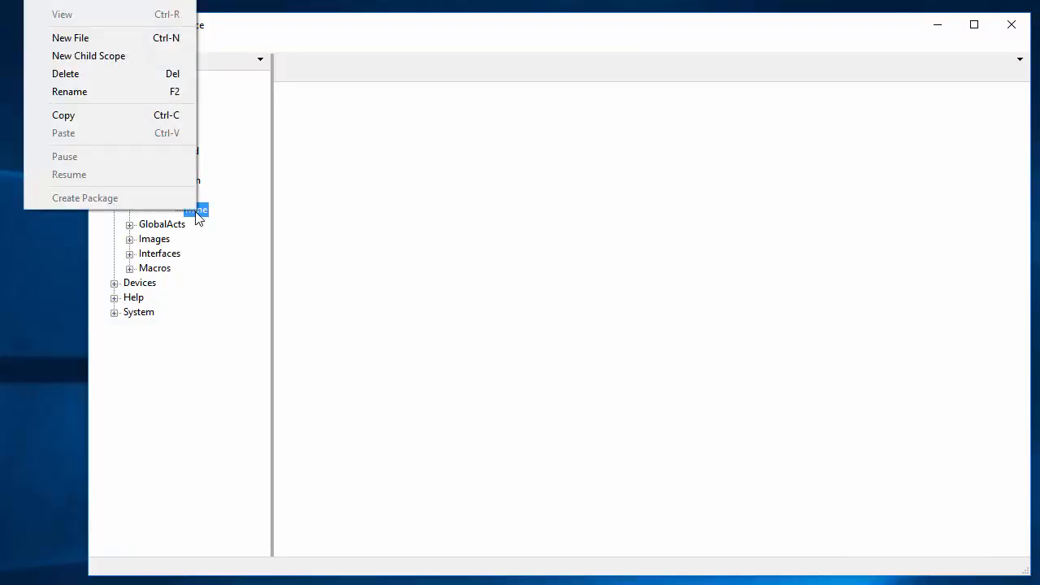
pyautogui.click(130, 37)
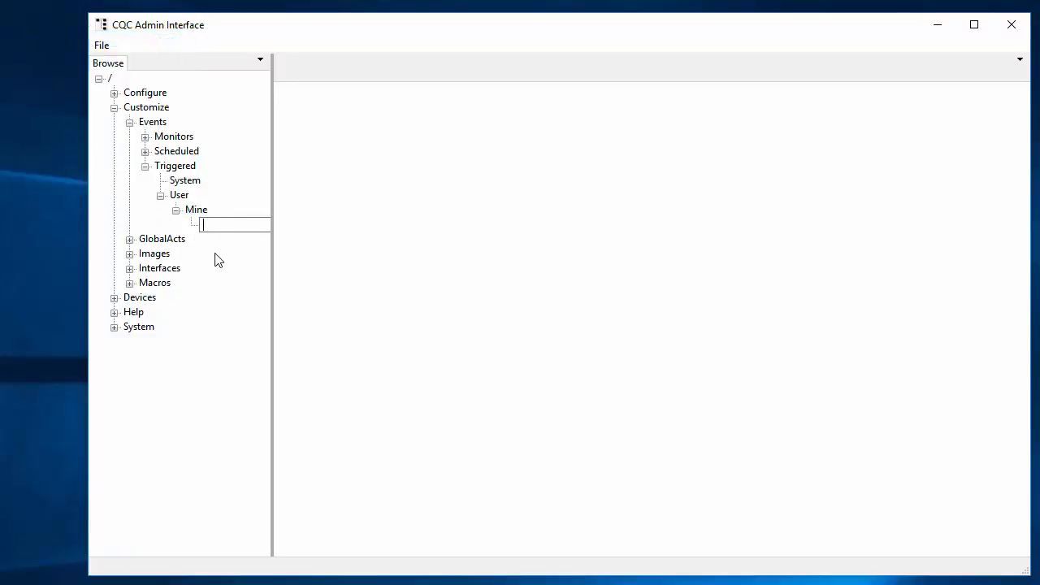
pyautogui.write('KitchLightsMoti')
pyautogui.press('Return')
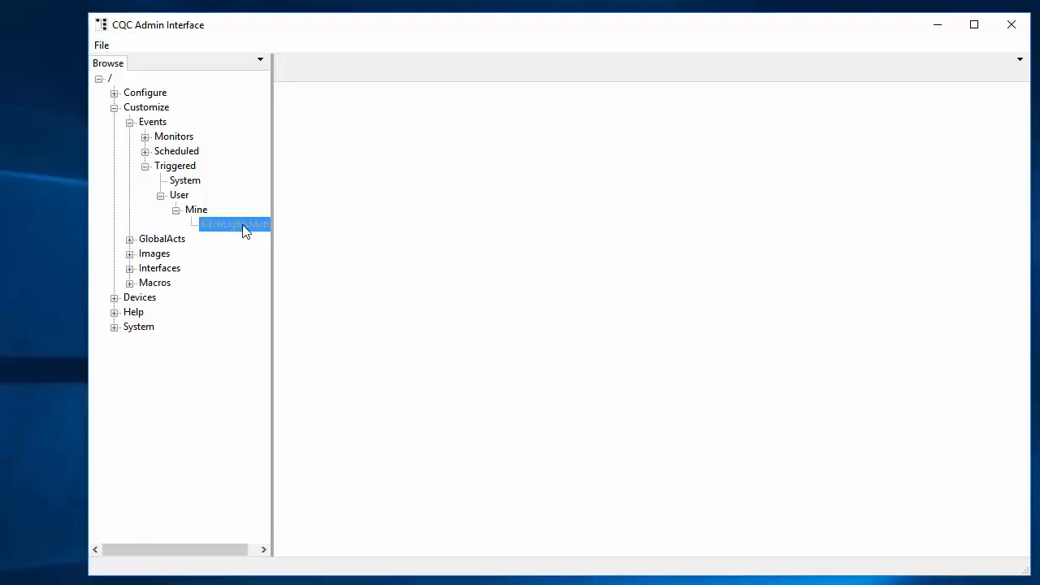
pyautogui.click(196, 211)
pyautogui.click(264, 550)
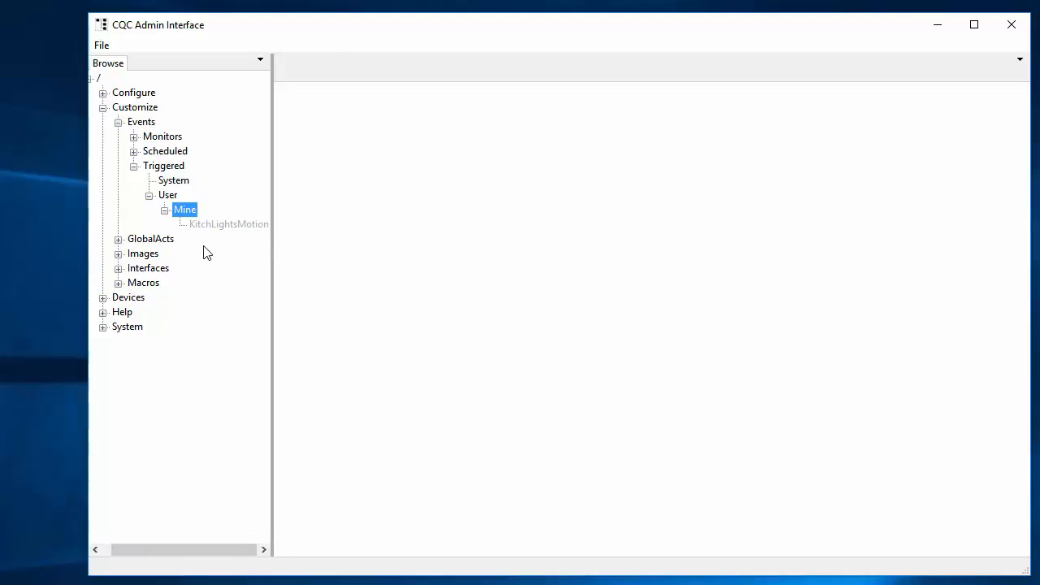
pyautogui.doubleClick(220, 224)
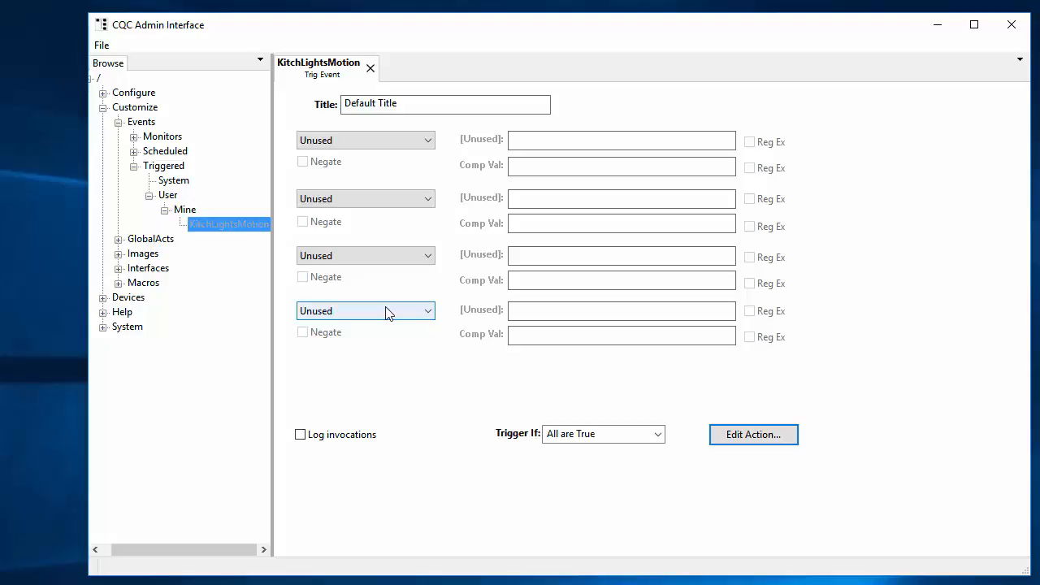
# Set the event's title to "Kitchen lights on on motion at night".
pyautogui.click(394, 112)
pyautogui.write('Kitchen lights on')
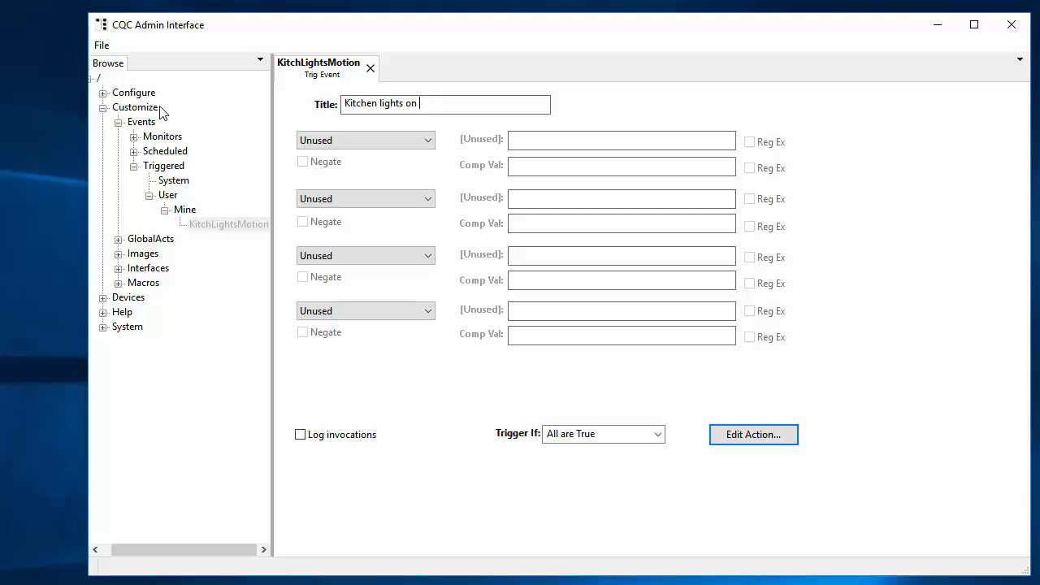
pyautogui.write(' on motion at night')
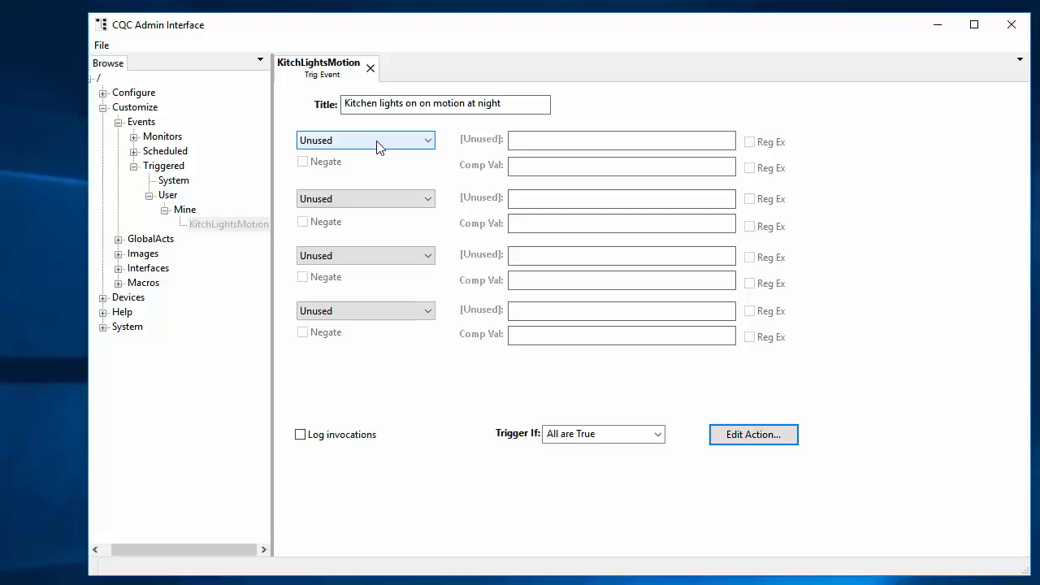
# Set the first condition's filter type to Is Motion Event For.
pyautogui.click(376, 147)
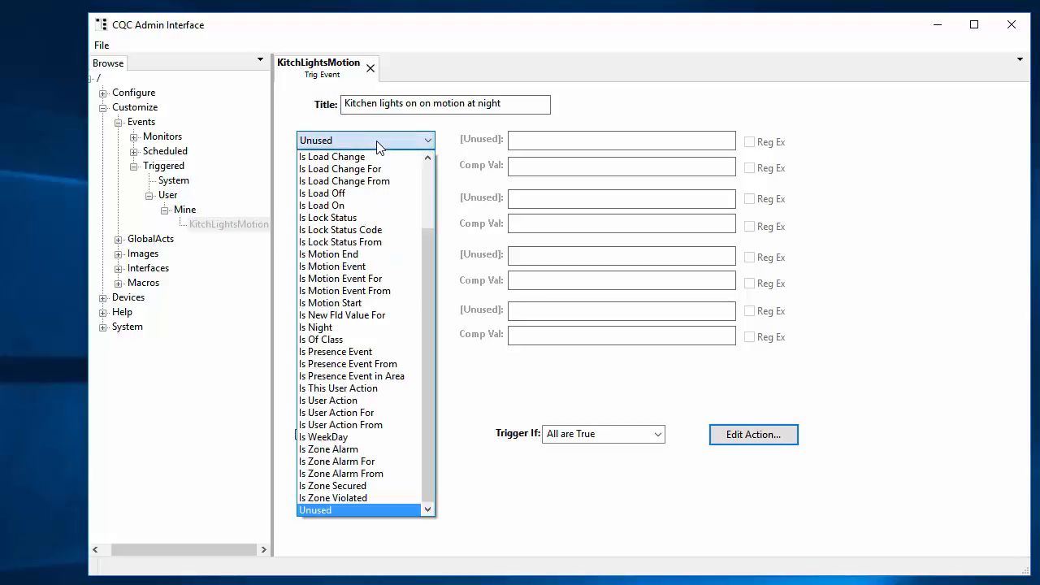
pyautogui.scroll(3, 364, 245)
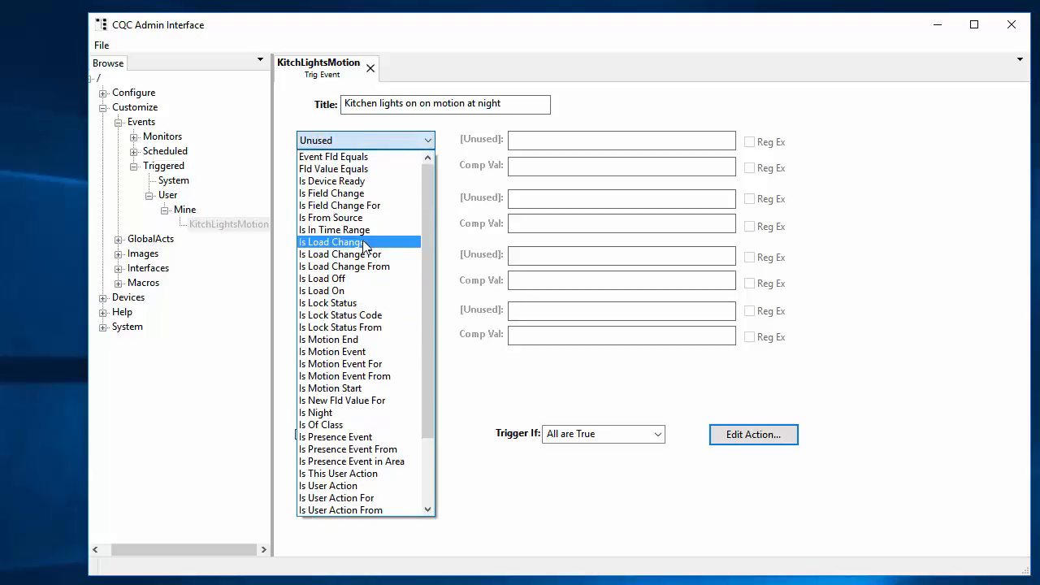
pyautogui.scroll(-3, 364, 245)
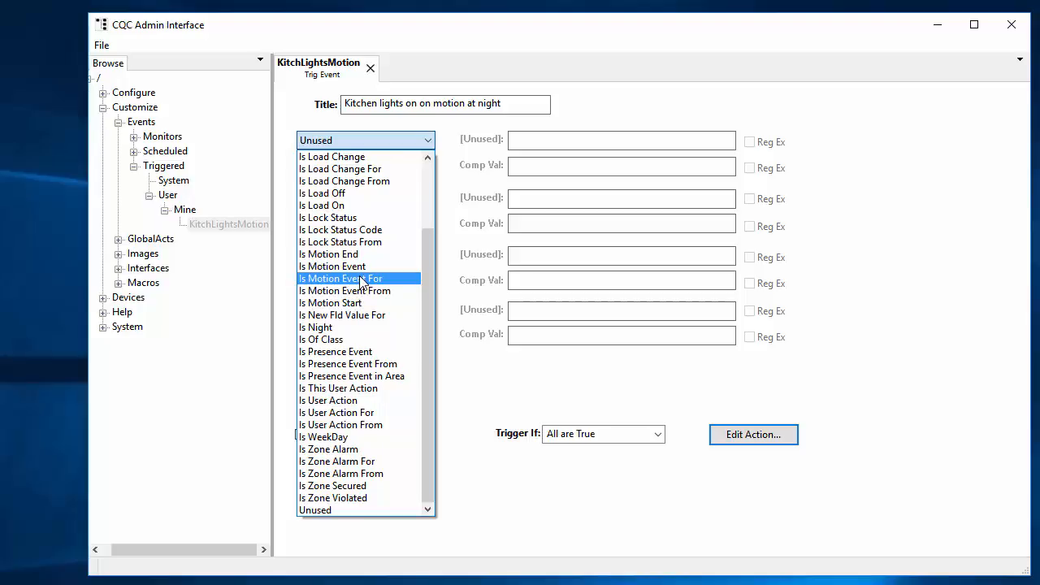
pyautogui.click(361, 279)
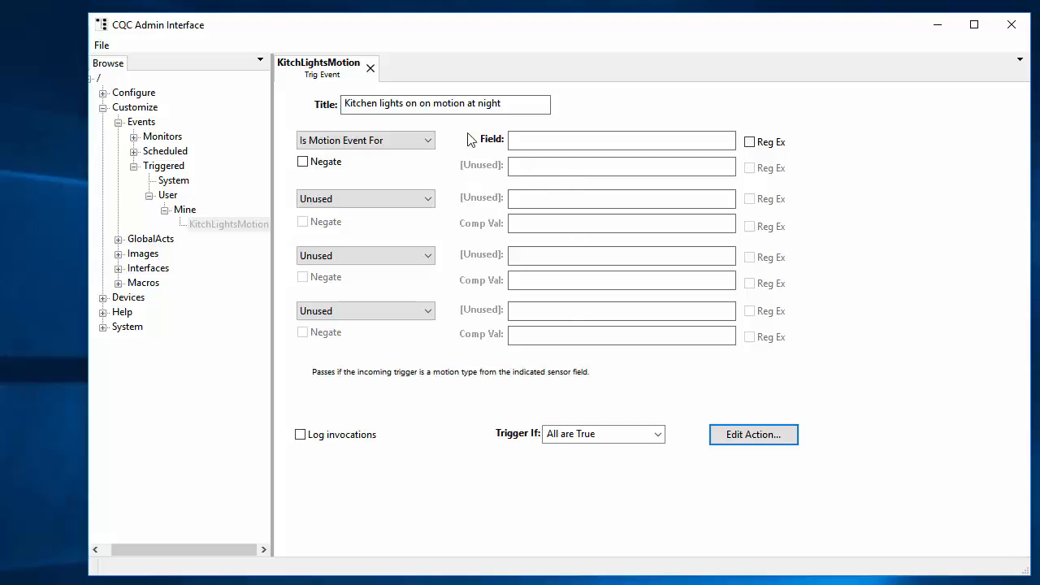
# Set the first condition's field to the Security driver's kitchen motion field, MOT#Kitchen.
pyautogui.rightClick(532, 141)
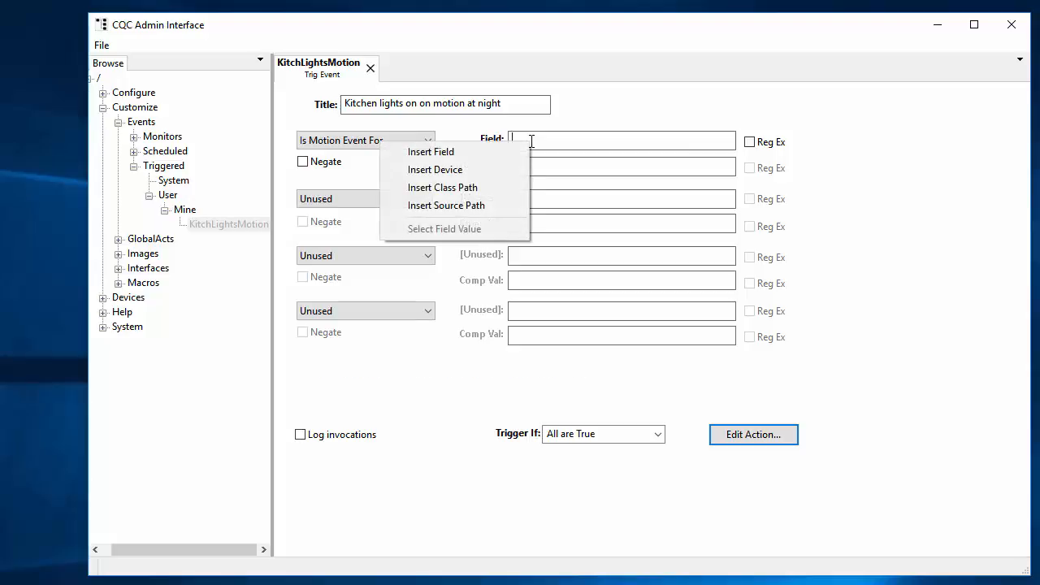
pyautogui.click(481, 153)
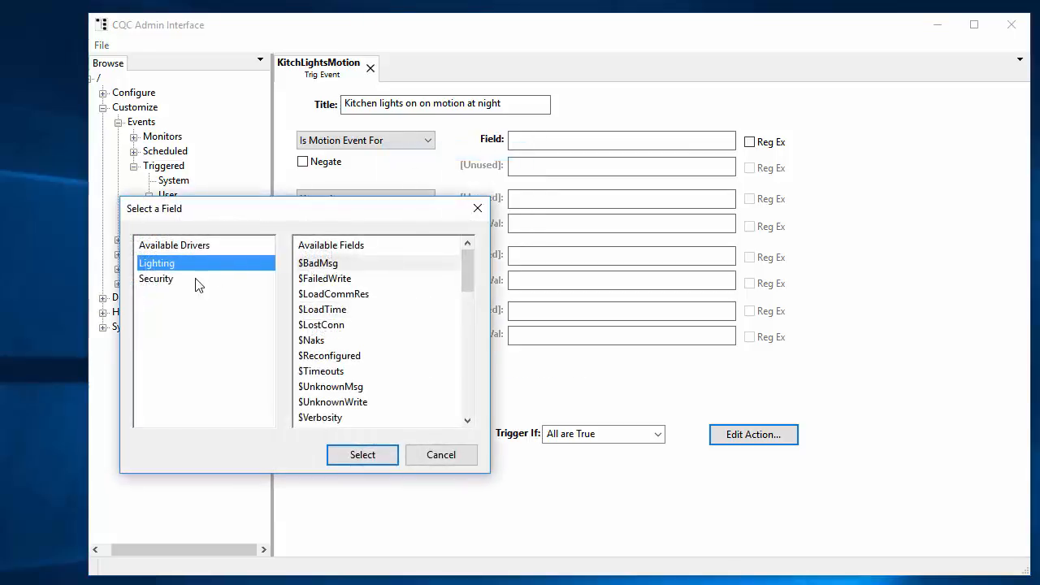
pyautogui.click(160, 280)
pyautogui.scroll(-9, 395, 376)
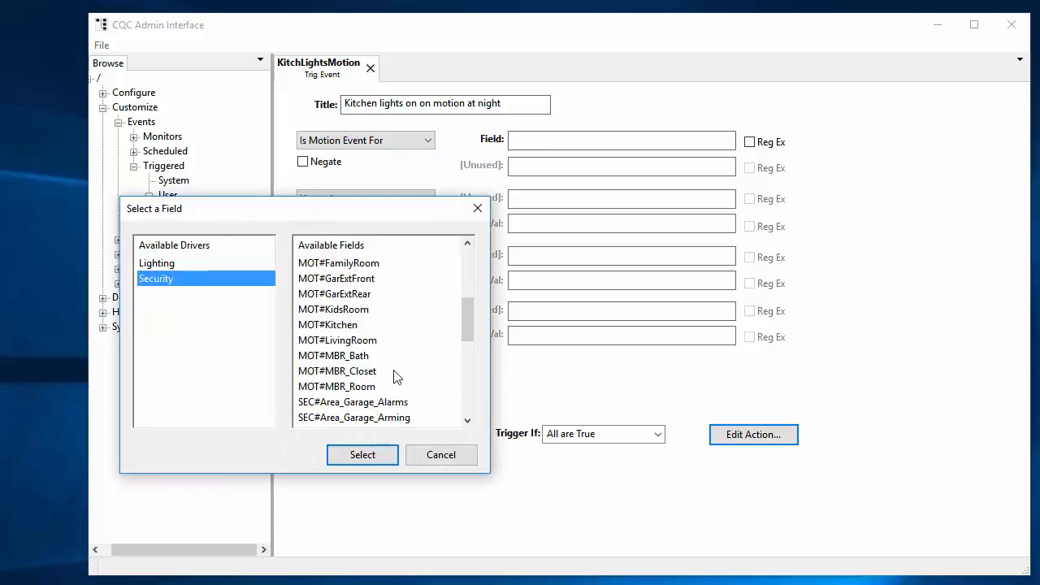
pyautogui.scroll(4, 388, 362)
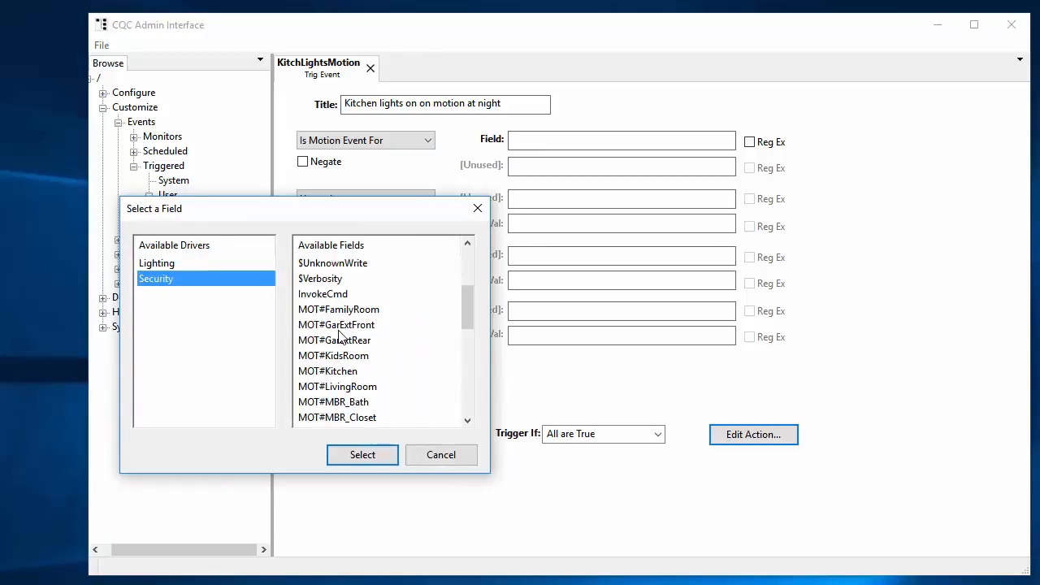
pyautogui.scroll(-1, 338, 333)
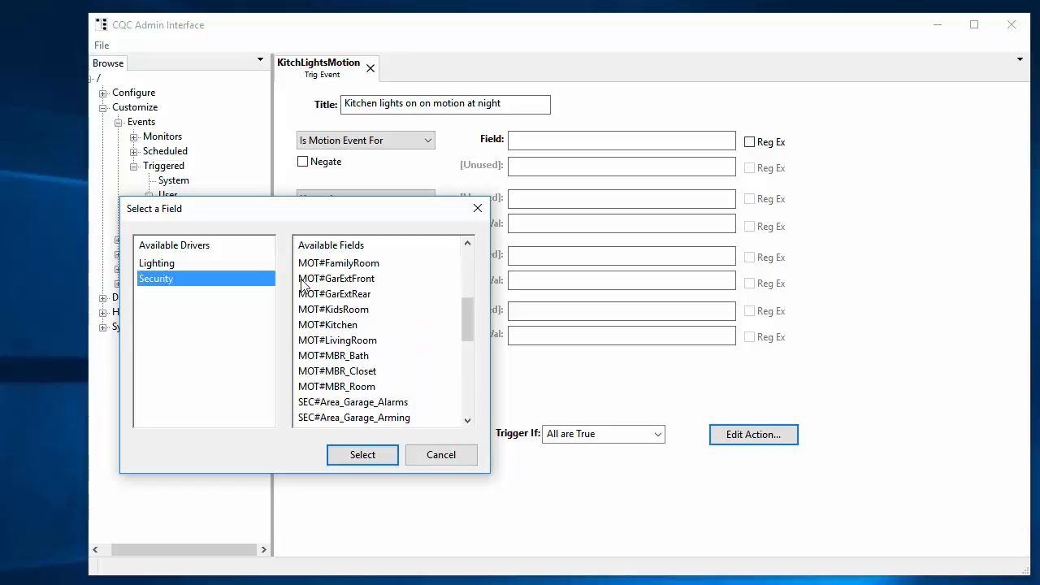
pyautogui.click(347, 326)
pyautogui.click(376, 453)
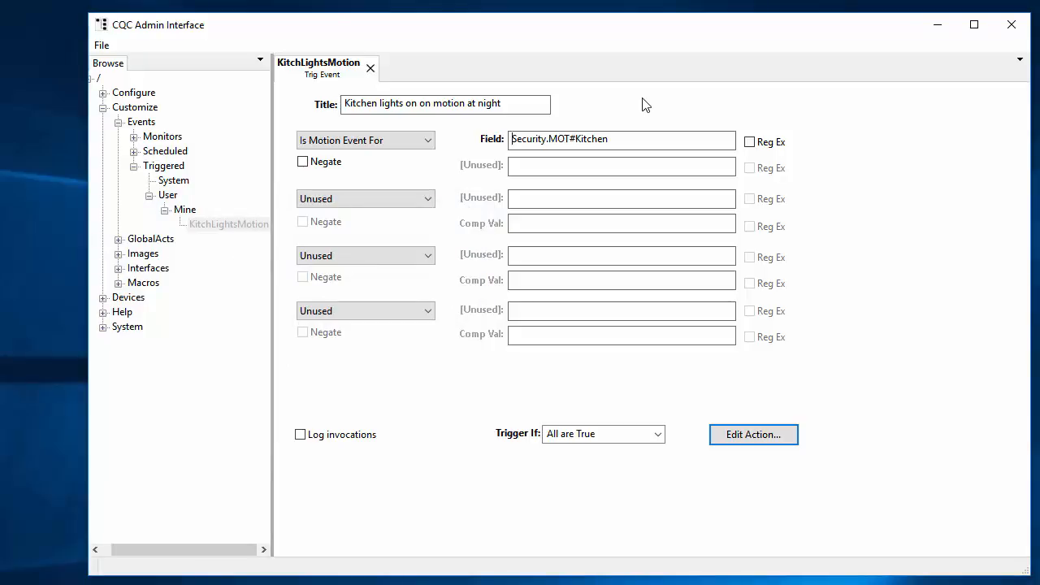
pyautogui.click(628, 141)
# Set the second condition to Is Motion Start and the third to Is Night, and check the Trigger If options.
pyautogui.click(430, 200)
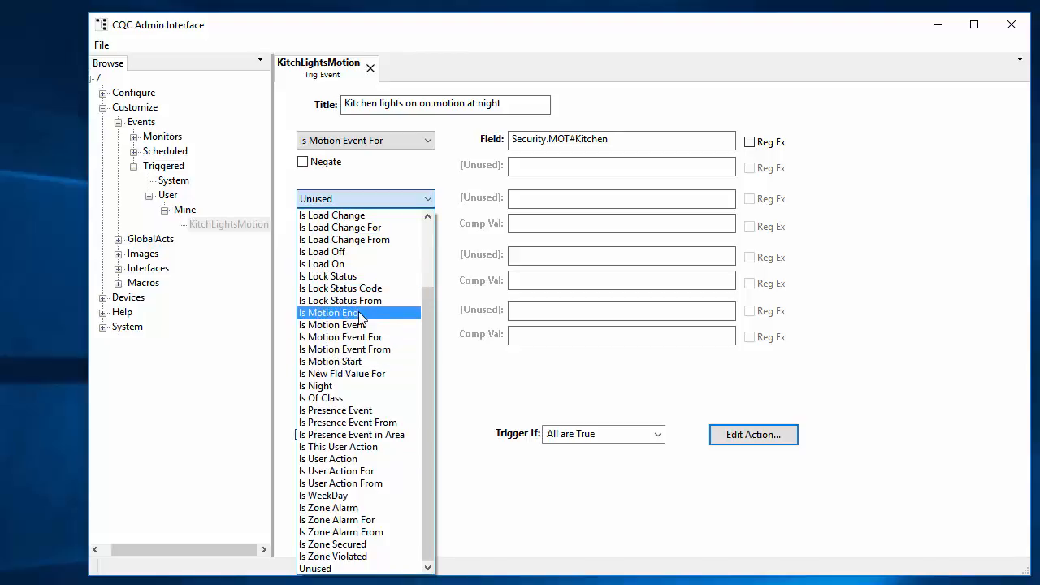
pyautogui.click(352, 362)
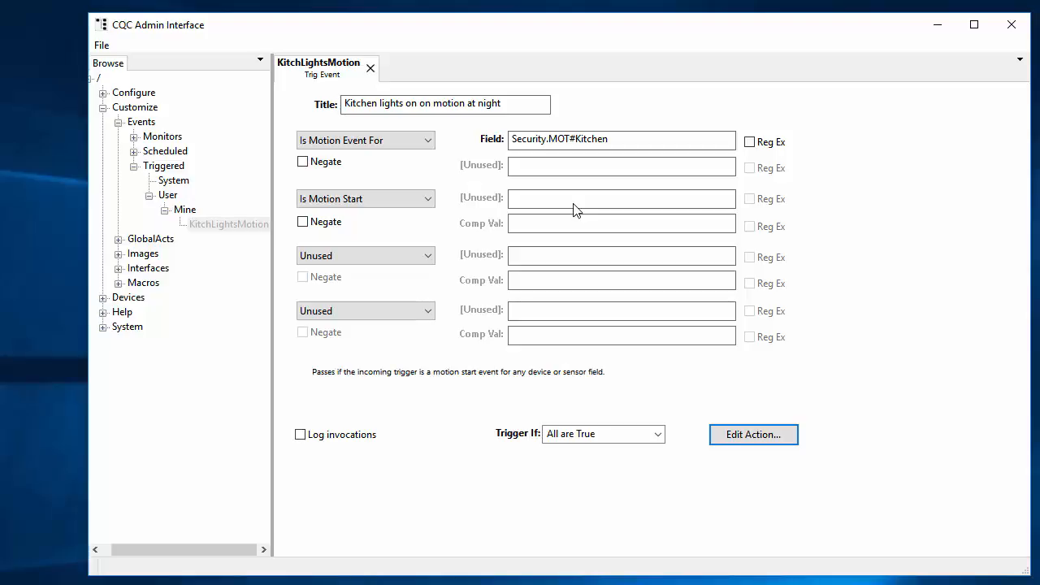
pyautogui.click(425, 256)
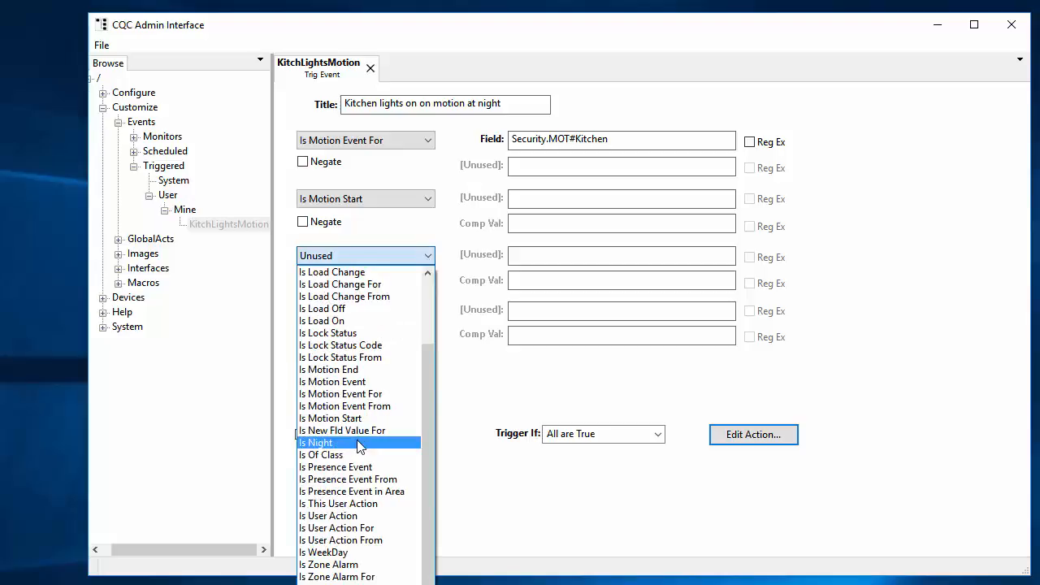
pyautogui.click(335, 443)
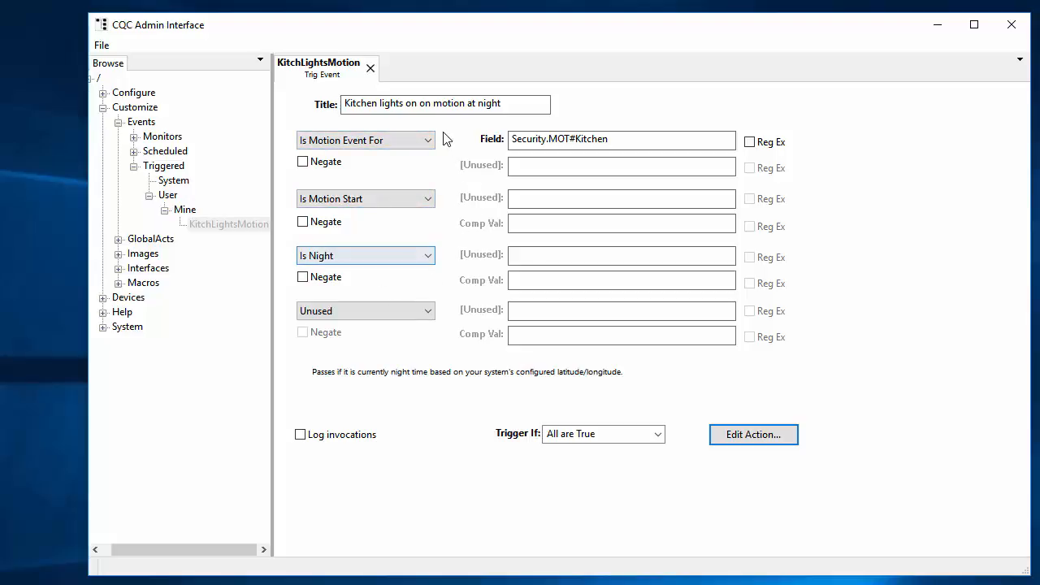
pyautogui.click(660, 438)
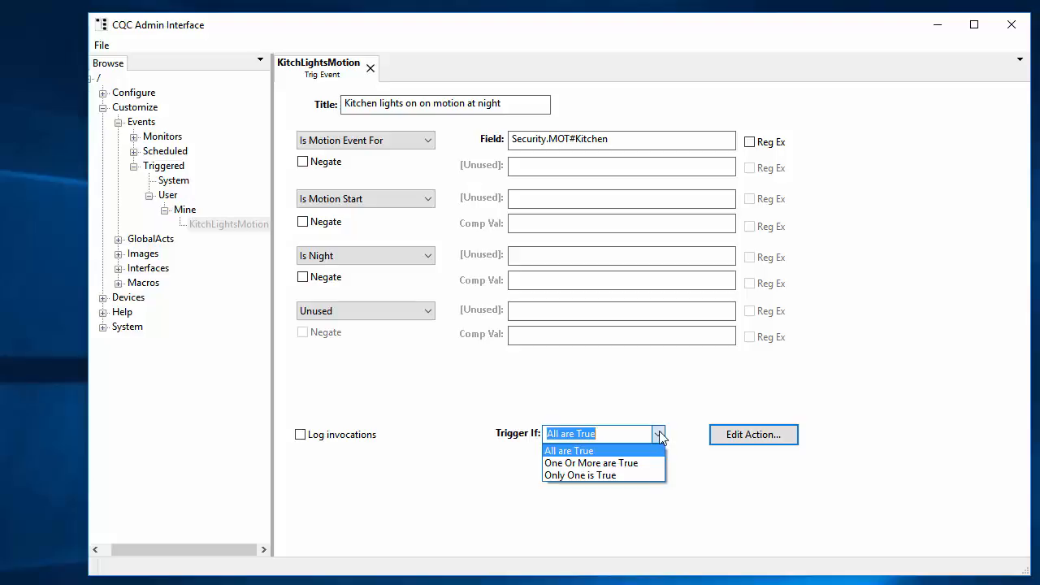
pyautogui.click(660, 436)
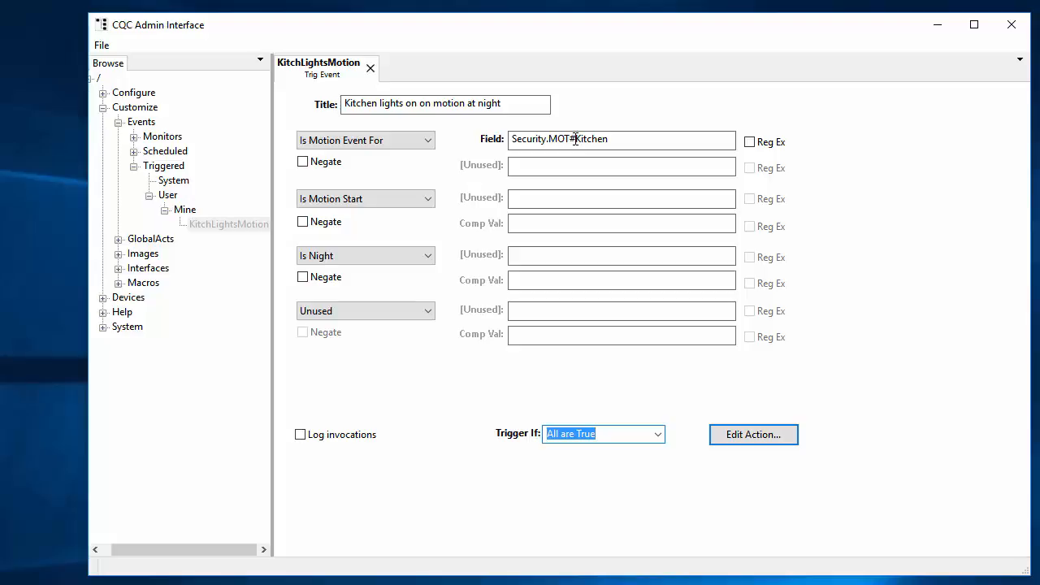
# Open the event's action for editing and insert a Devices FieldWrite command under OnTrigger.
pyautogui.click(754, 436)
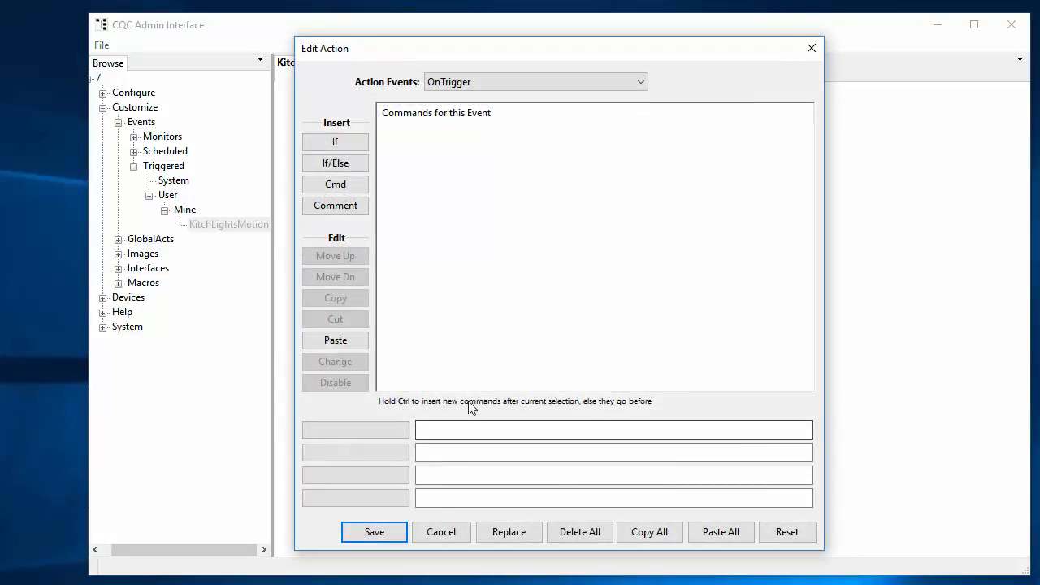
pyautogui.click(350, 184)
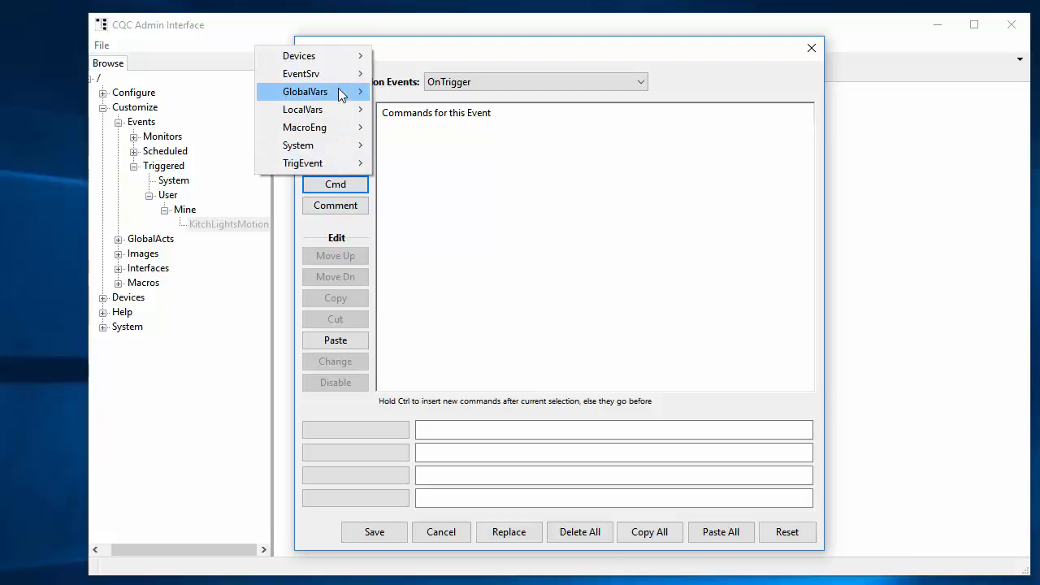
pyautogui.moveTo(360, 61)
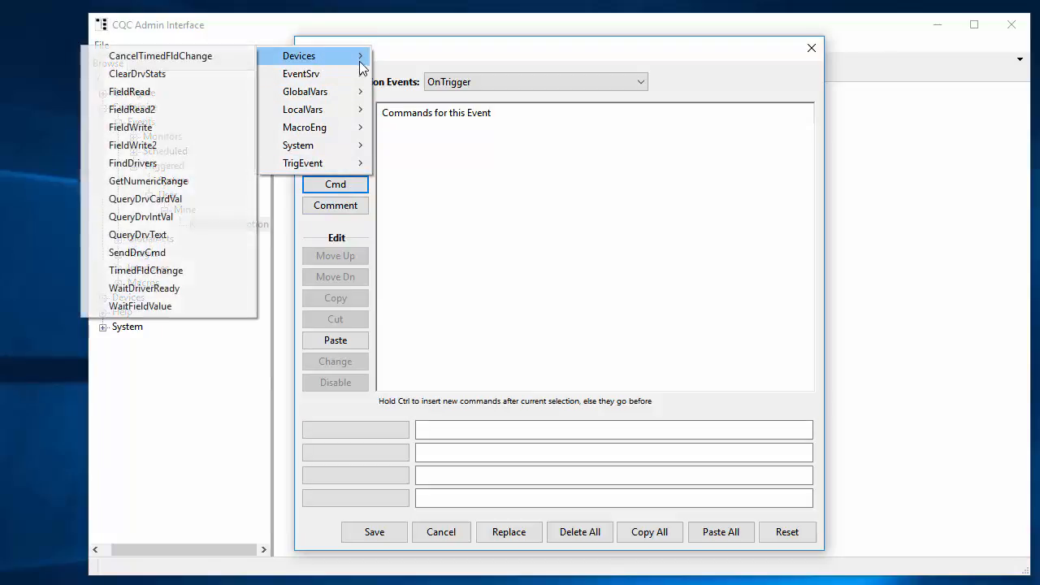
pyautogui.click(180, 128)
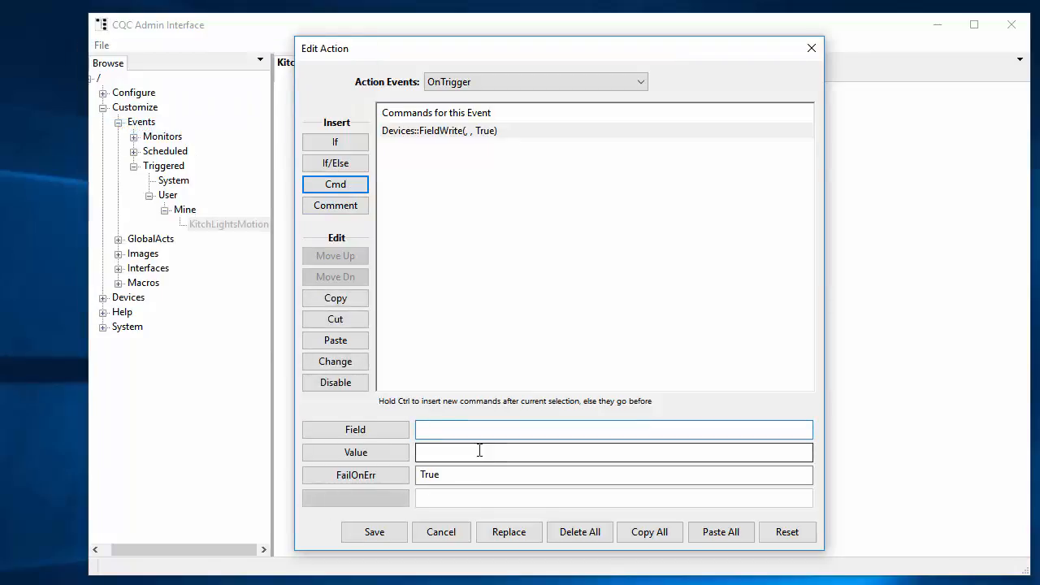
# Set the FieldWrite command to write True to the Lighting driver's LGHT#Sw_KitchWall field.
pyautogui.click(377, 429)
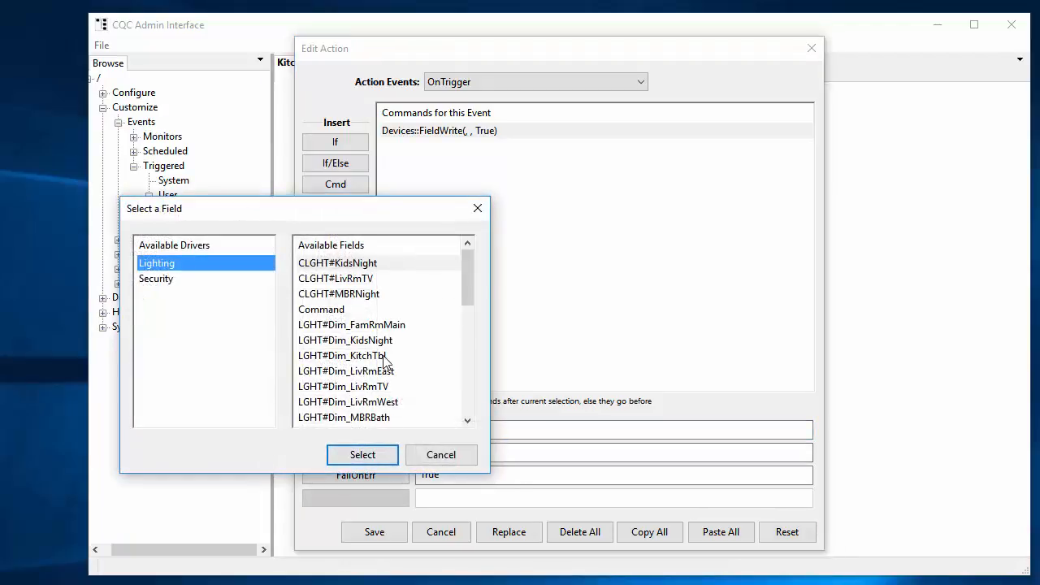
pyautogui.scroll(-2, 384, 365)
pyautogui.scroll(-3, 387, 366)
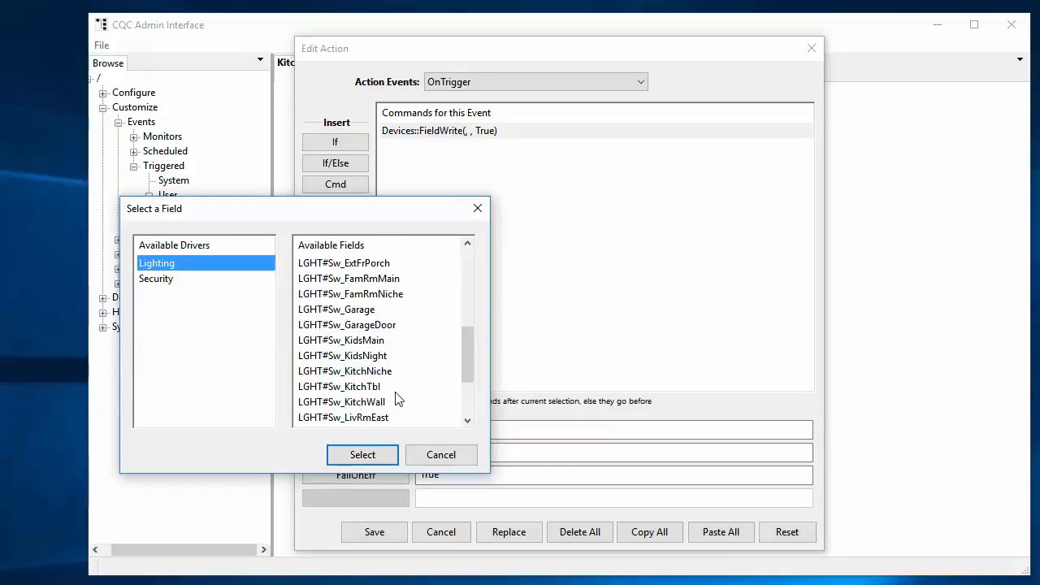
pyautogui.scroll(-2, 395, 398)
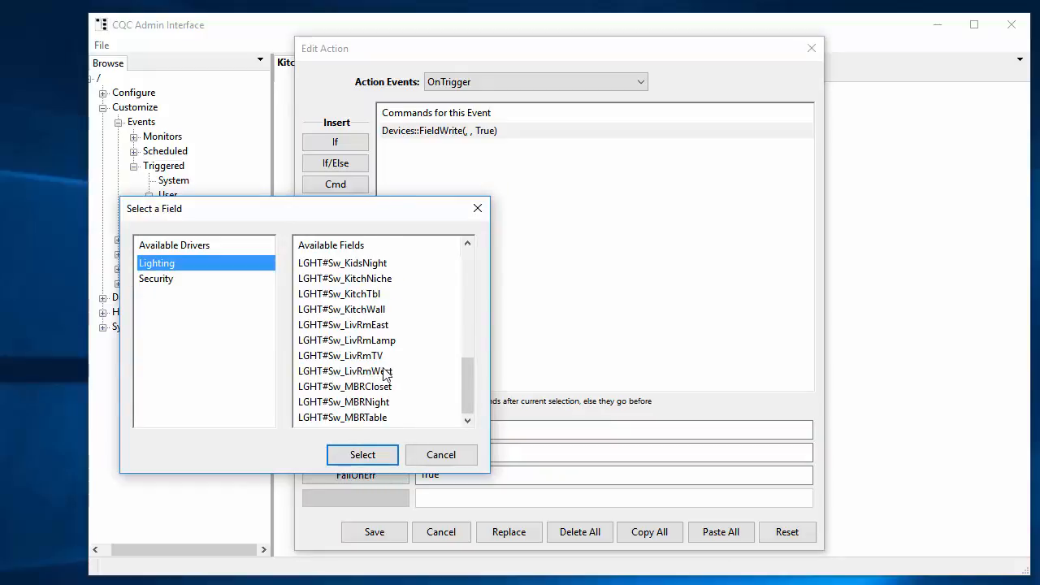
pyautogui.click(379, 311)
pyautogui.click(358, 454)
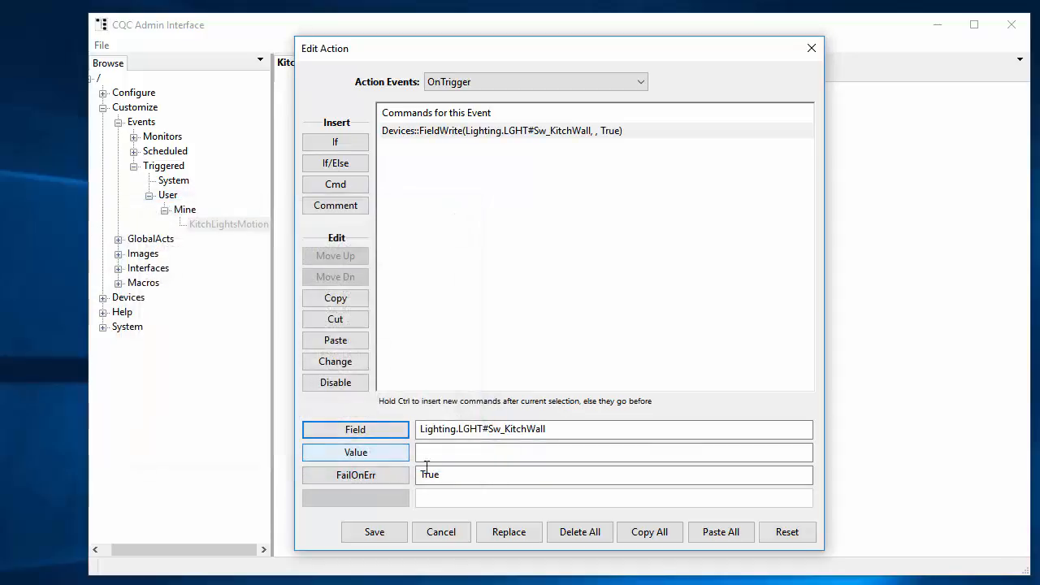
pyautogui.click(372, 454)
pyautogui.click(444, 471)
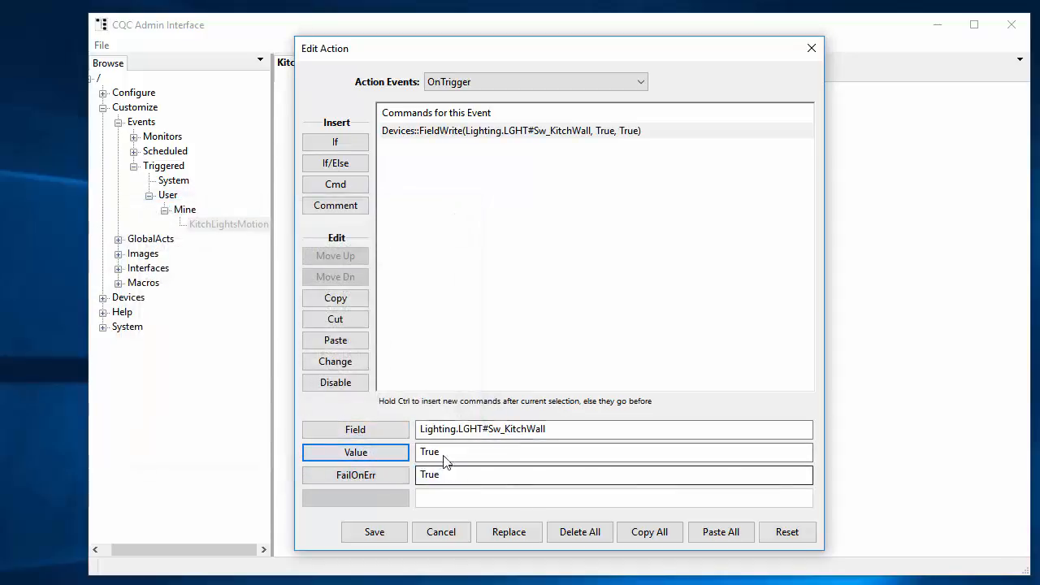
# Duplicate the kitchen wall light FieldWrite command in the OnTrigger action and select one of the two commands.
pyautogui.click(357, 298)
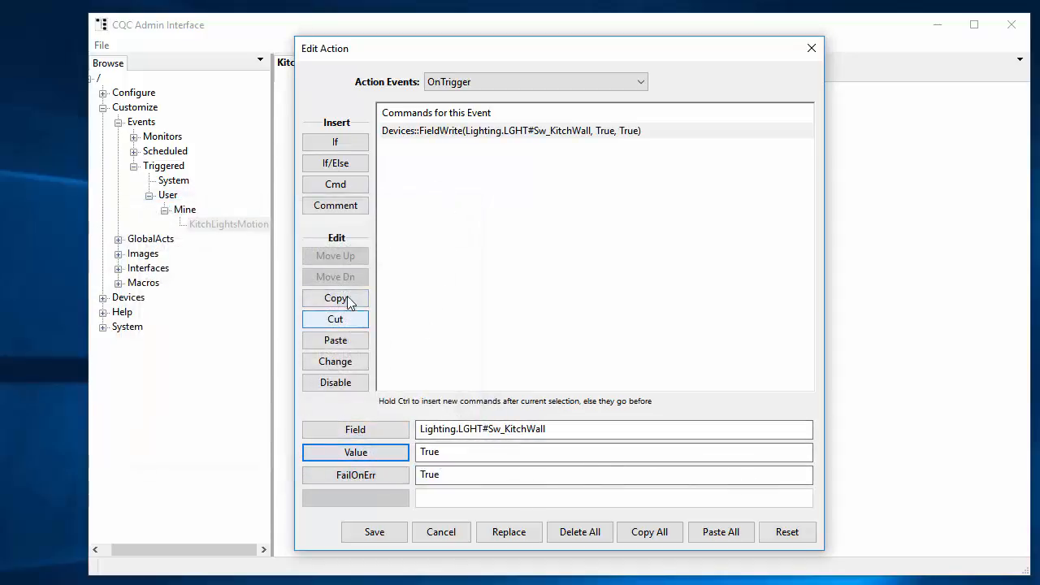
pyautogui.click(345, 342)
pyautogui.click(541, 149)
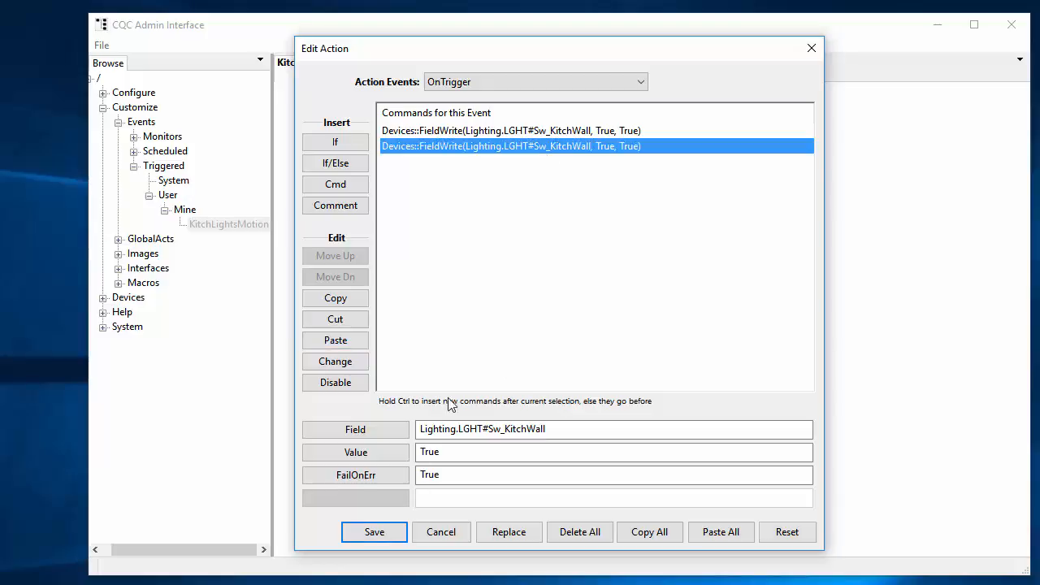
# Change the selected FieldWrite command's field to the Lighting driver's LGHT#Sw_KitchTbl and save the action.
pyautogui.click(355, 429)
pyautogui.scroll(-1, 425, 341)
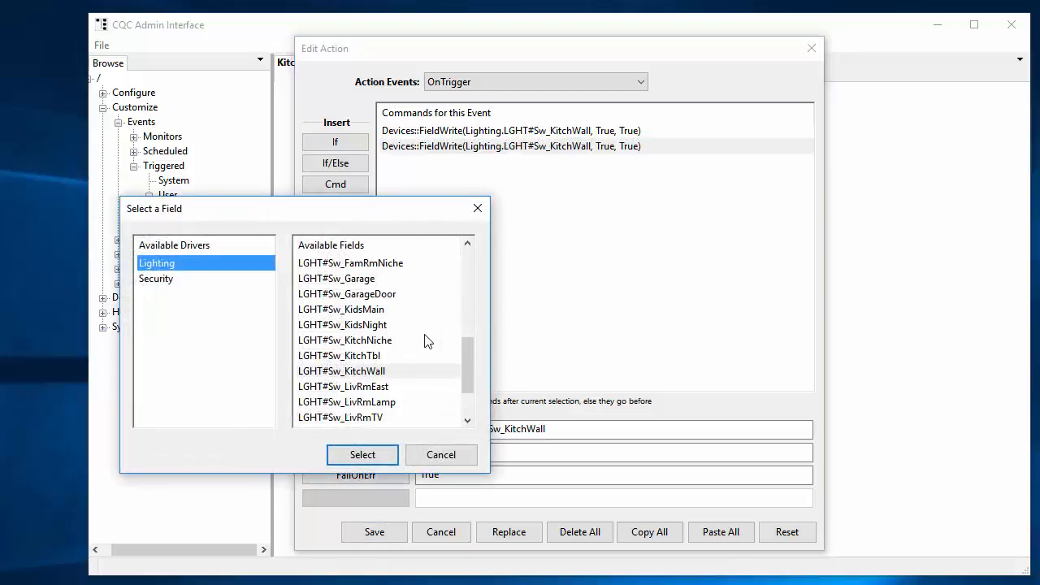
pyautogui.click(378, 355)
pyautogui.click(363, 455)
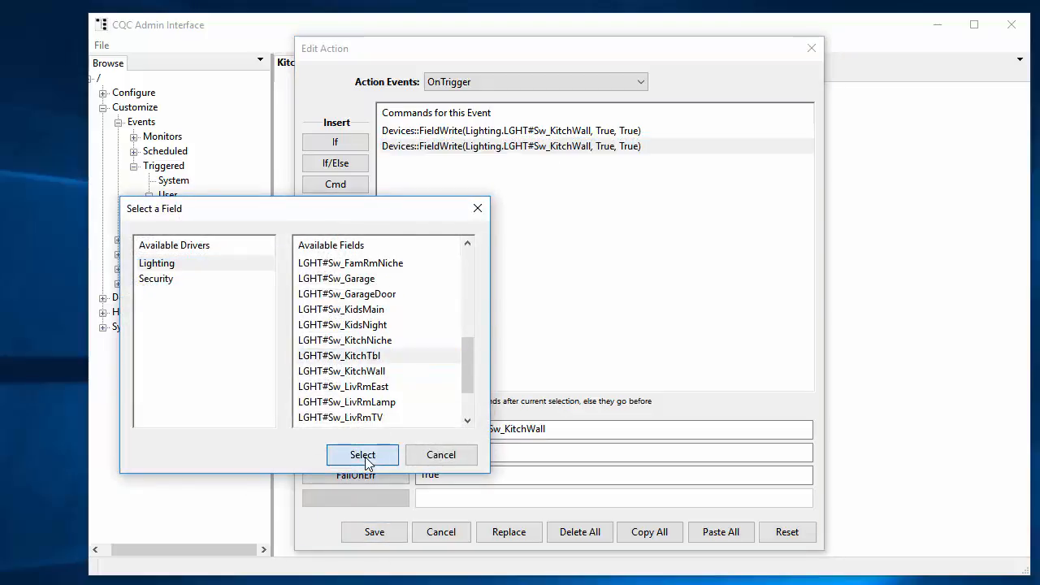
pyautogui.click(382, 537)
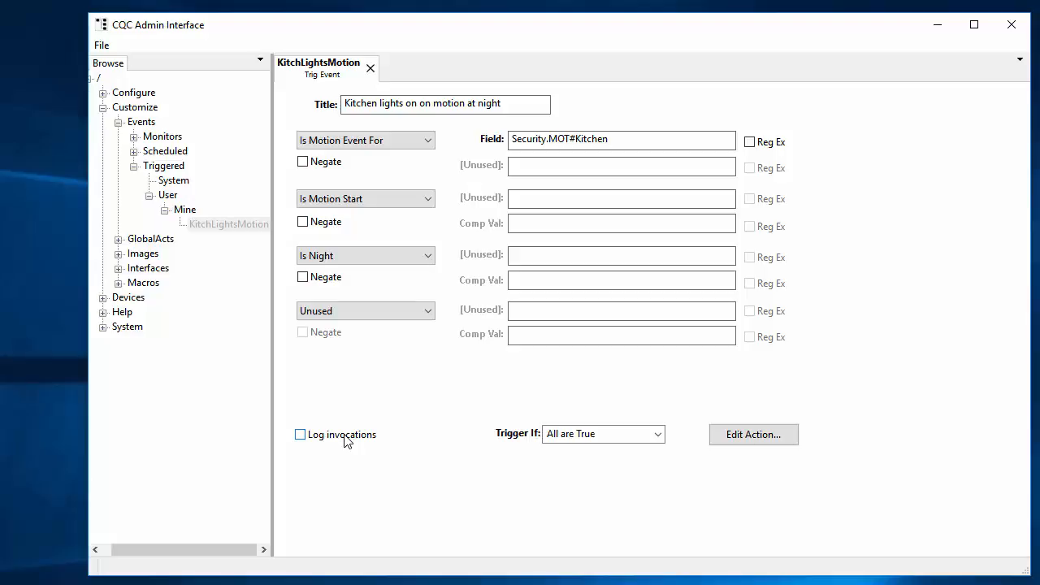
# Close the KitchLightsMotion editor and resume the paused event in the Mine scope.
pyautogui.click(370, 69)
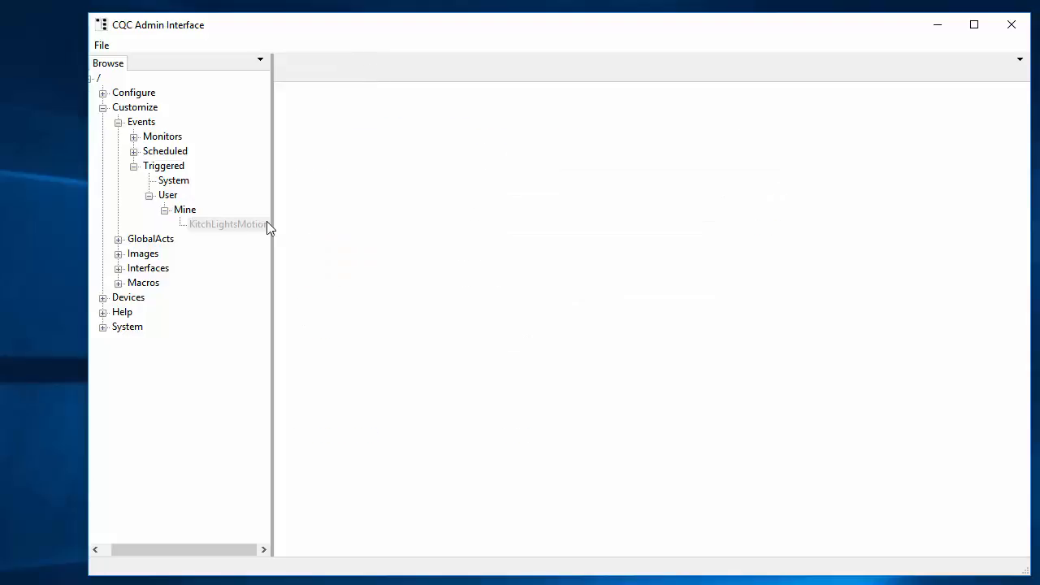
pyautogui.rightClick(229, 224)
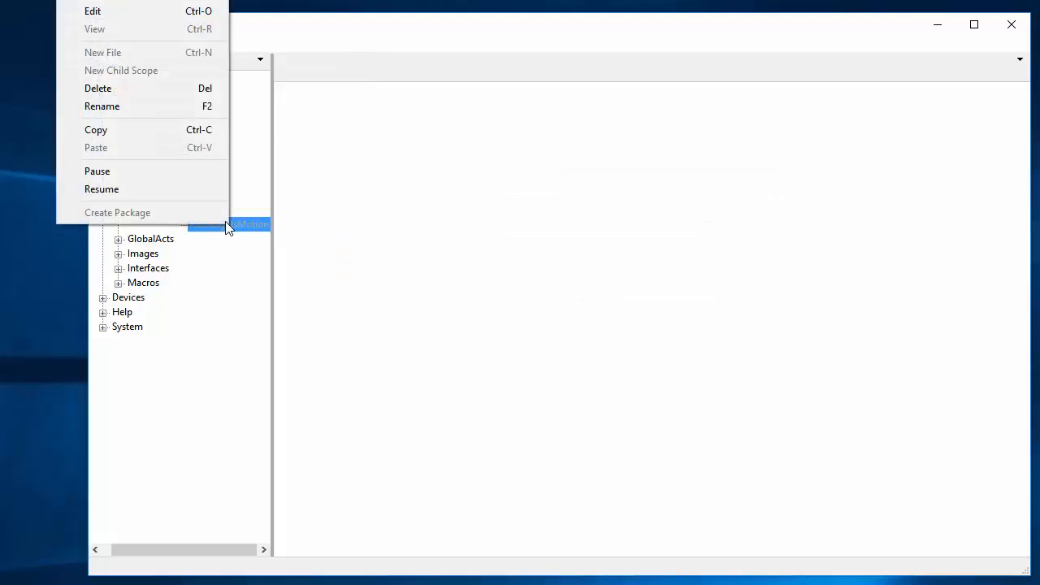
pyautogui.click(132, 193)
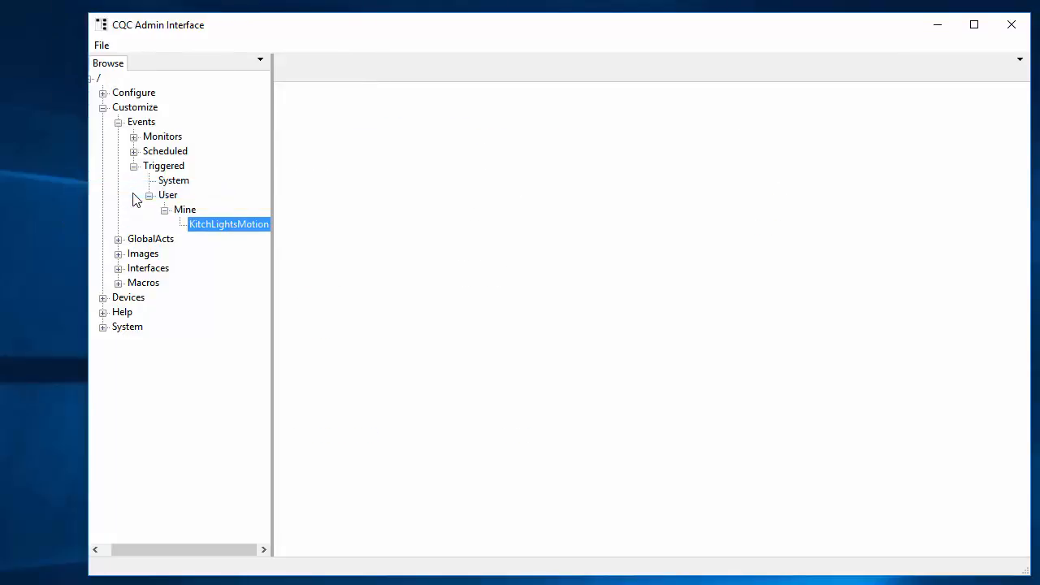
pyautogui.click(182, 211)
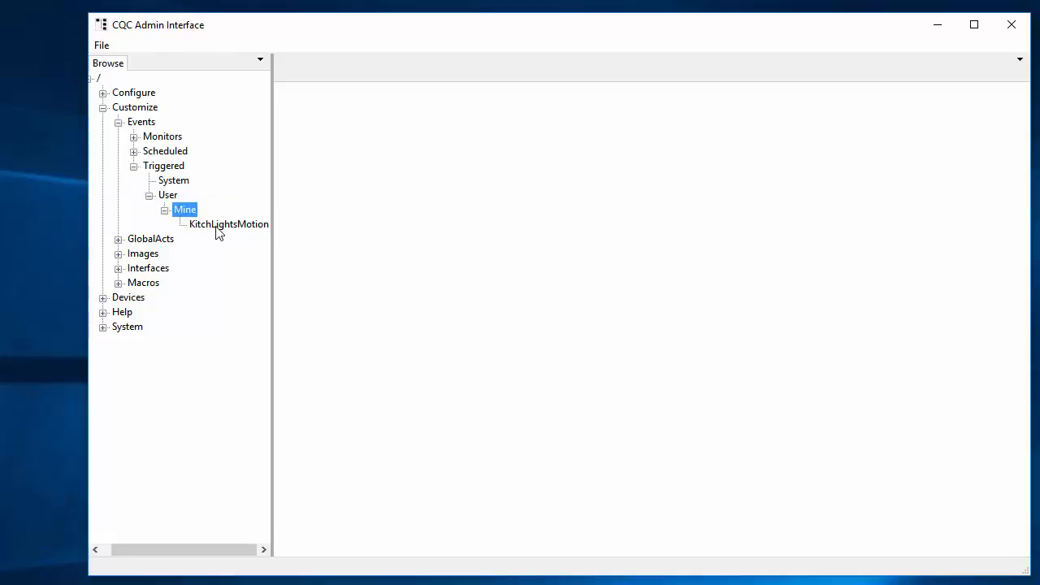
pyautogui.click(218, 227)
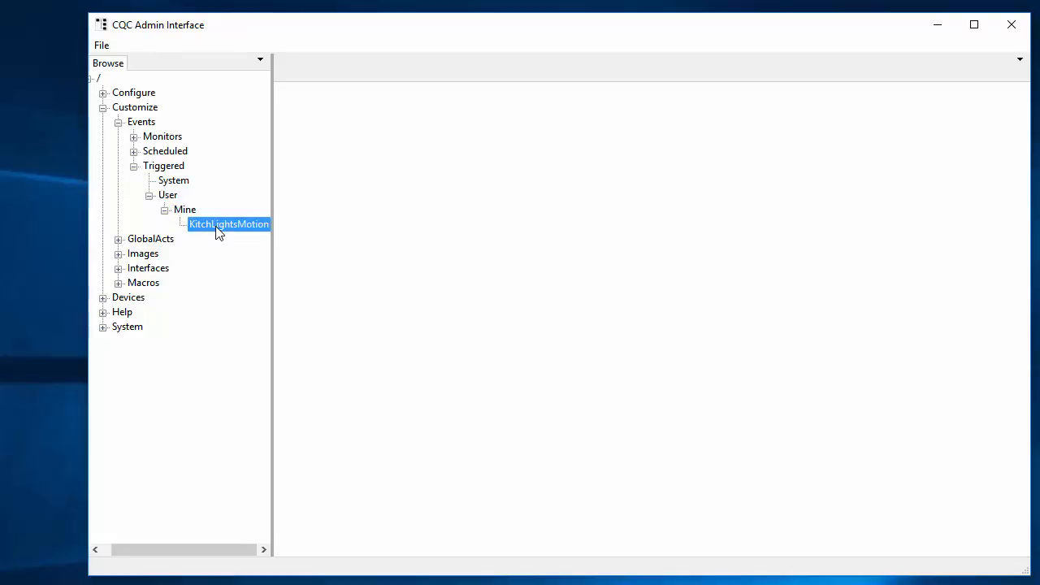